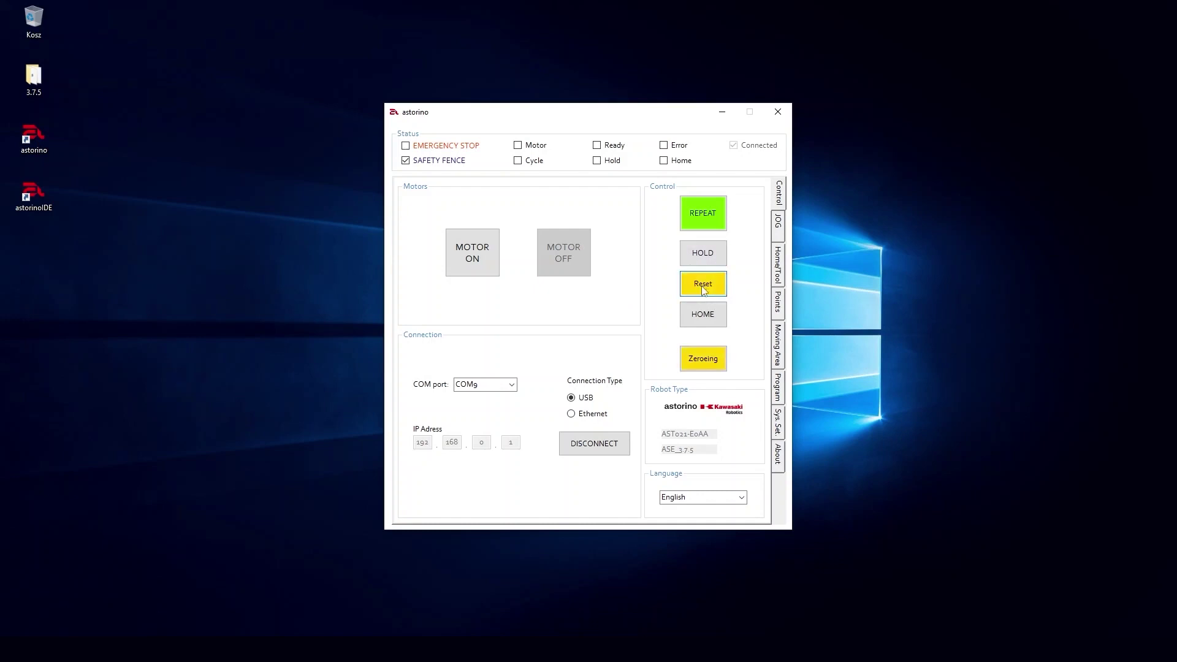
# Reset the controller and turn the robot's motors on to run the zeroing procedure.
pyautogui.click(703, 285)
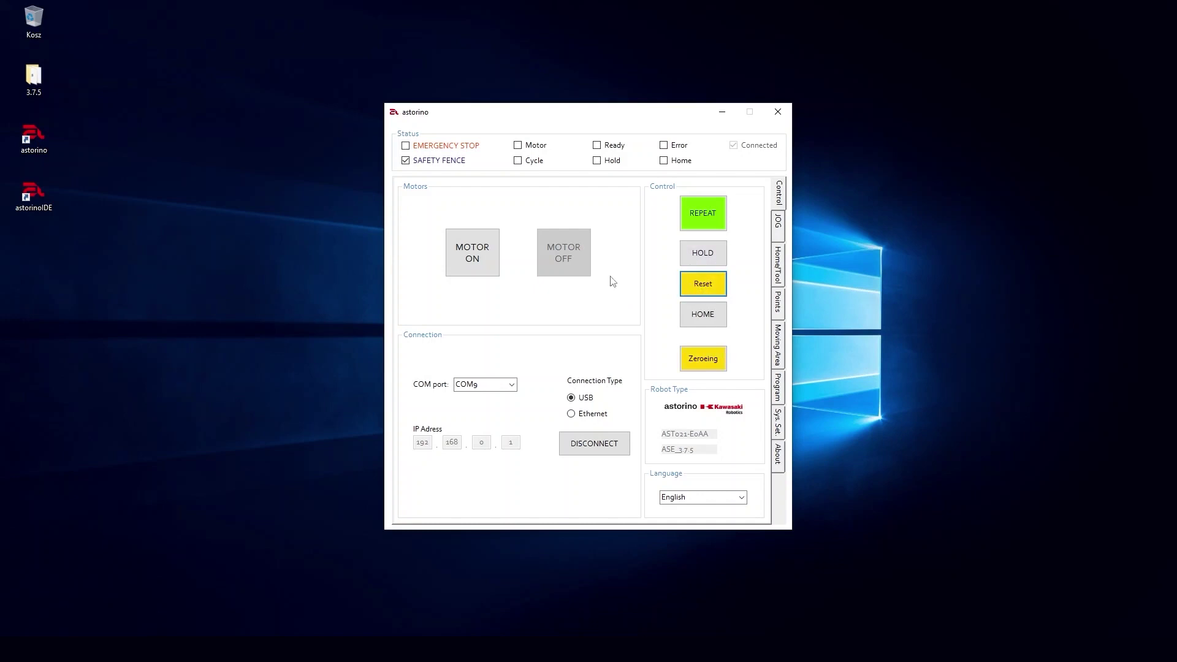
pyautogui.click(476, 259)
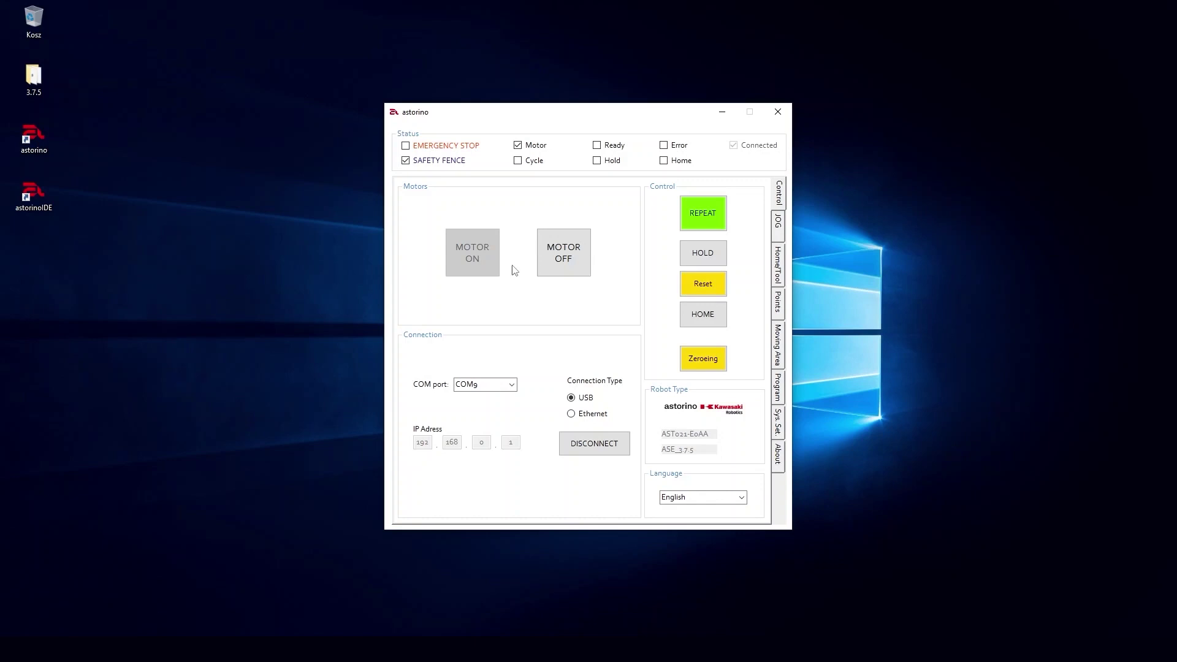
pyautogui.click(709, 358)
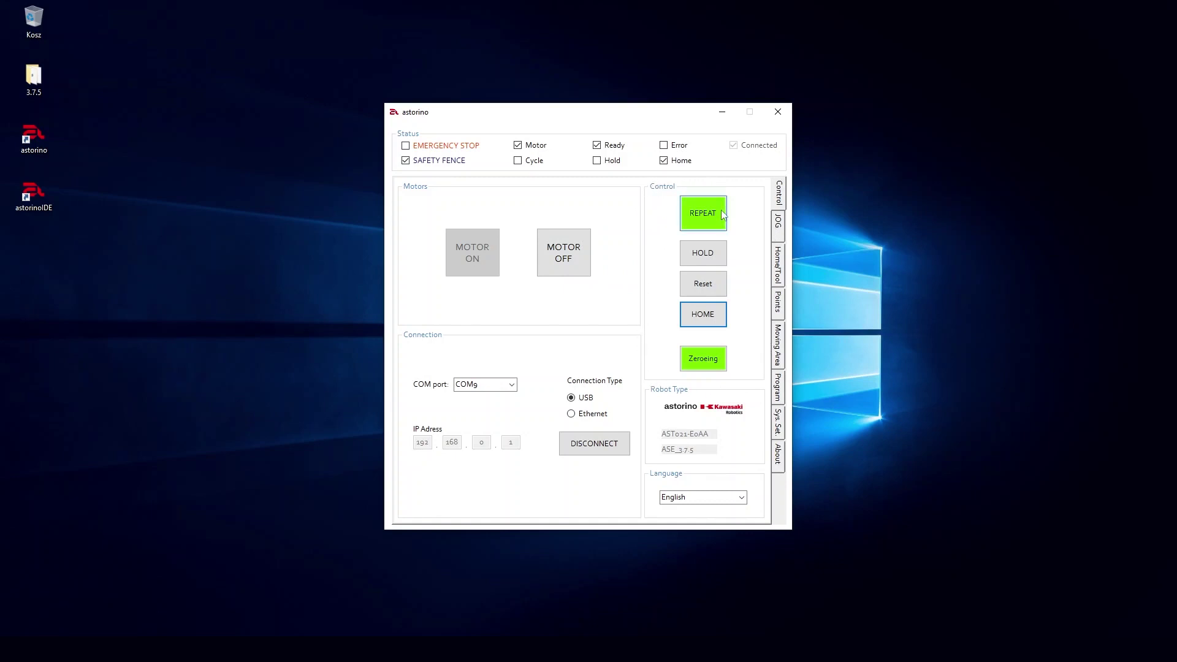
# Try out teach mode and the hold function, and check the available interface languages.
pyautogui.click(694, 214)
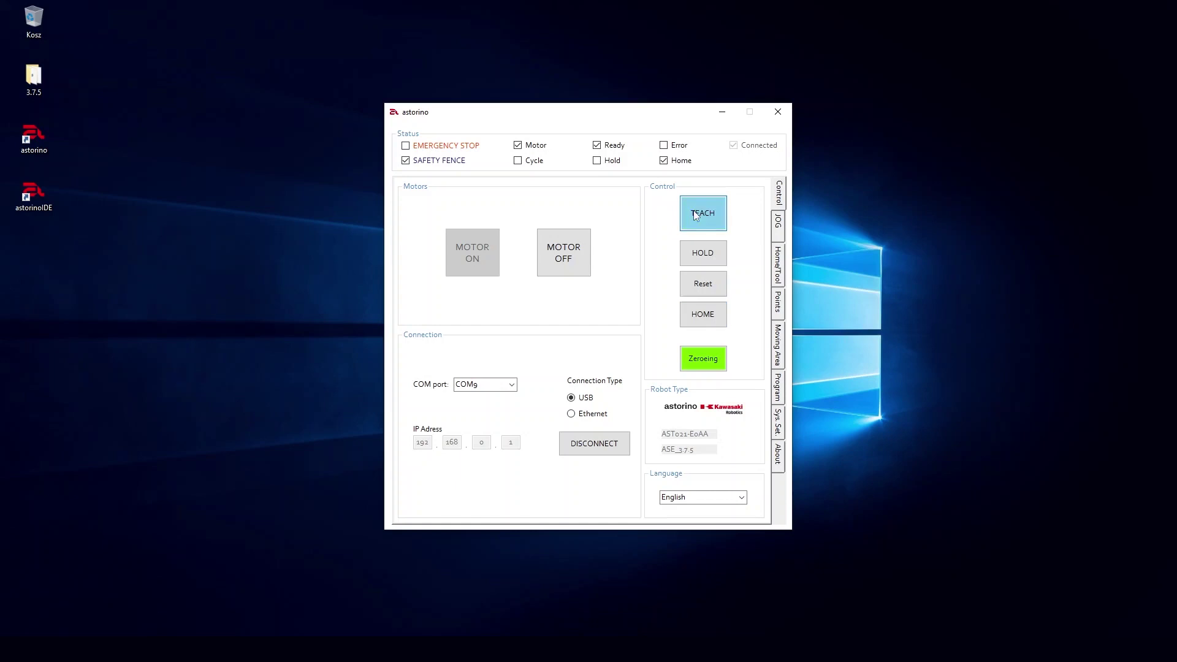
pyautogui.click(705, 263)
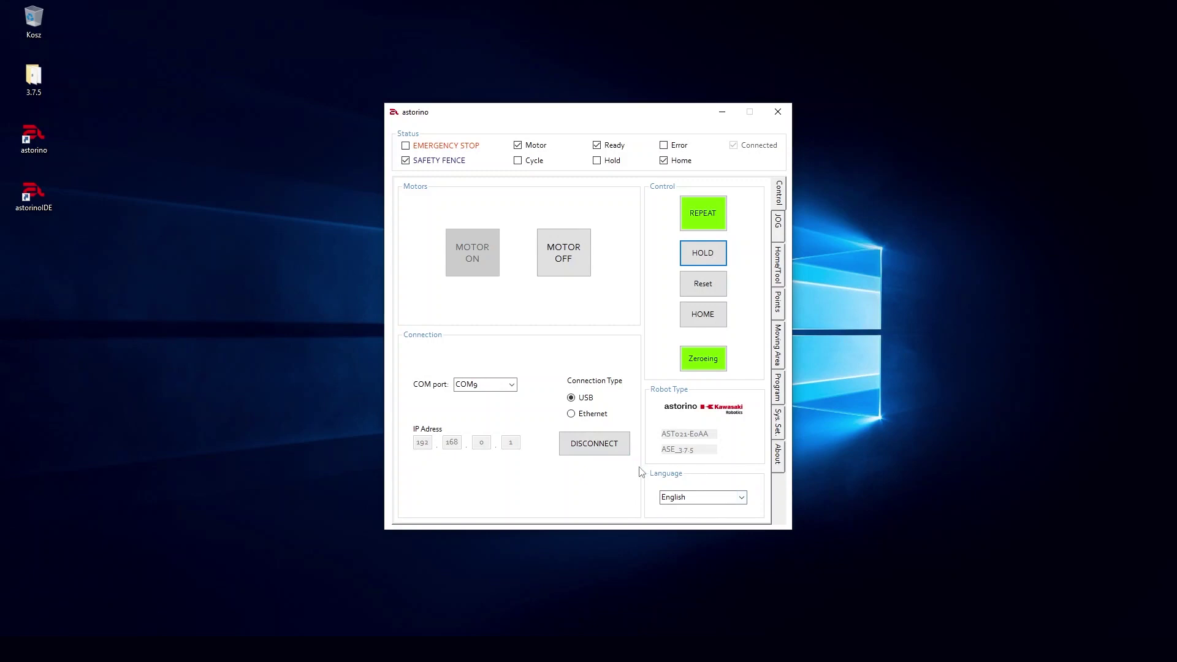
pyautogui.click(742, 498)
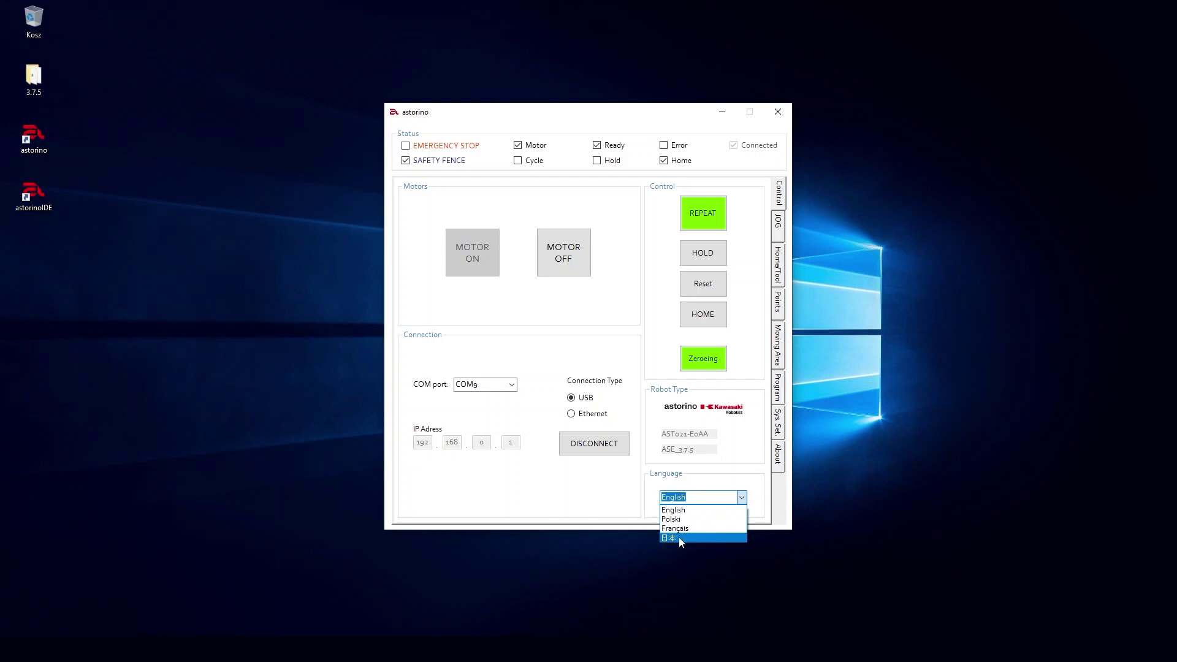
pyautogui.click(701, 484)
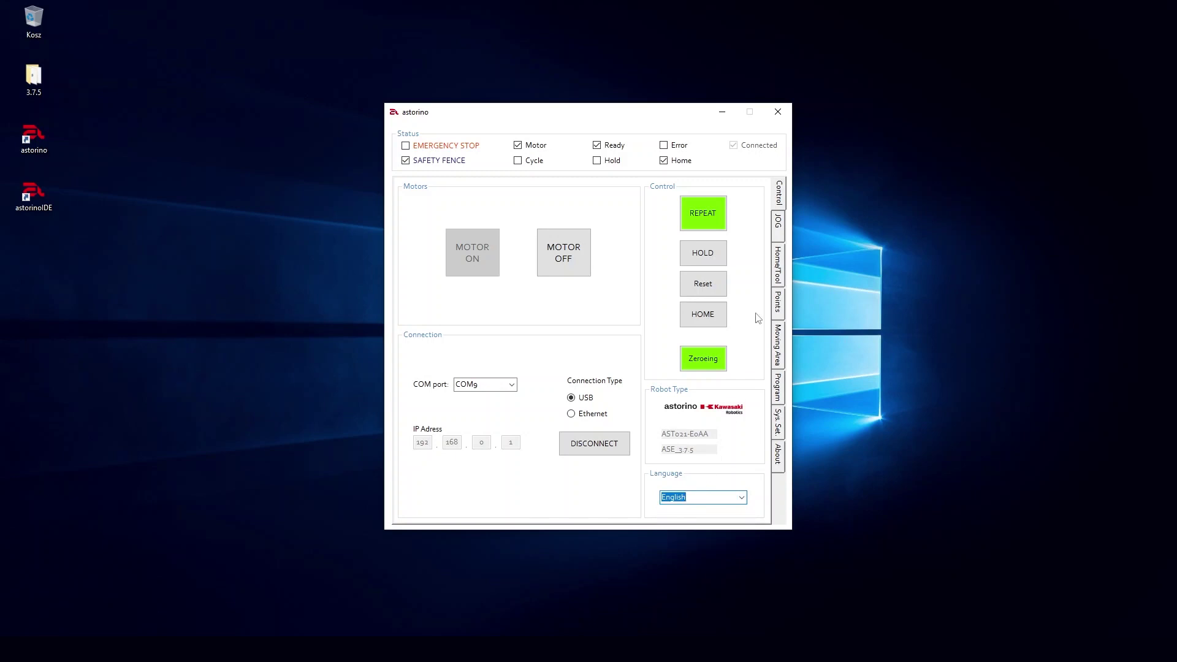
# Try the TOOL, JOINT and CONV jogging modes on the jog page and return to BASE.
pyautogui.click(777, 223)
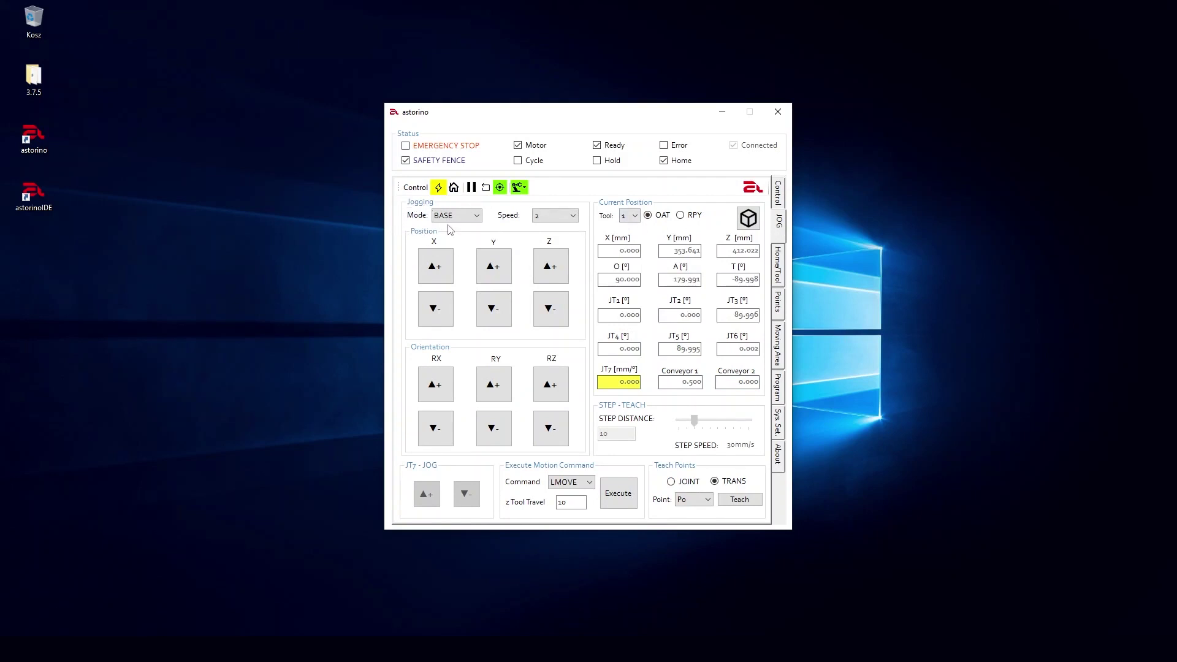
pyautogui.click(477, 218)
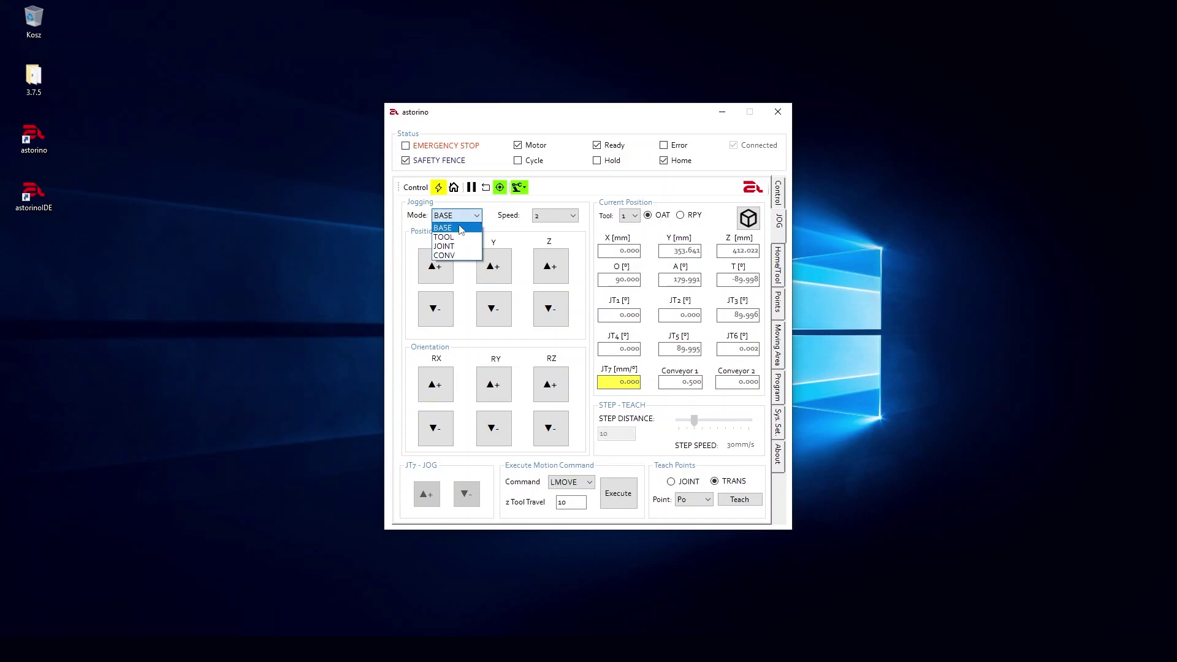
pyautogui.click(451, 234)
pyautogui.click(454, 216)
pyautogui.click(452, 240)
pyautogui.click(457, 215)
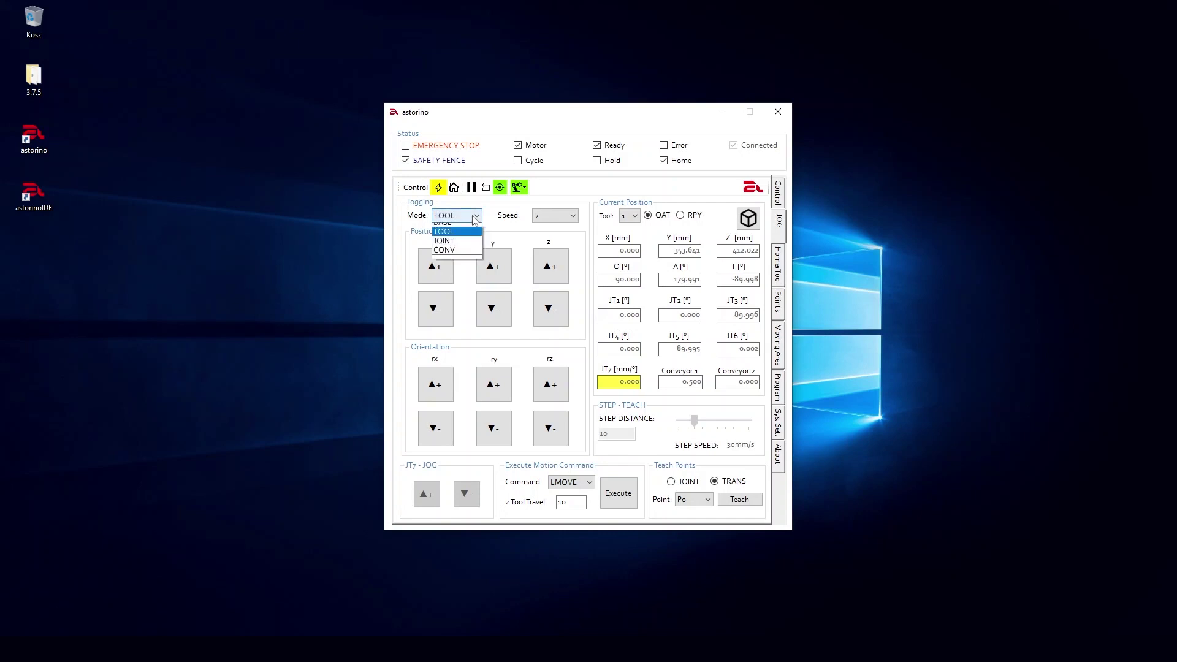
pyautogui.click(454, 248)
pyautogui.click(455, 216)
pyautogui.click(449, 257)
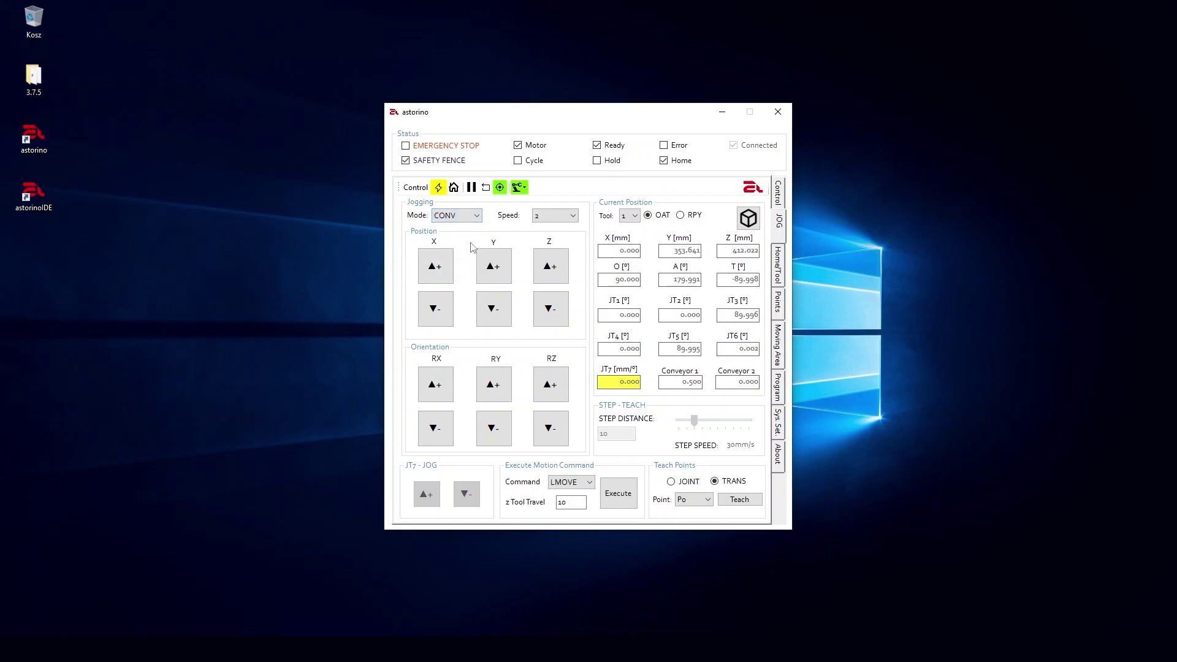
pyautogui.click(478, 217)
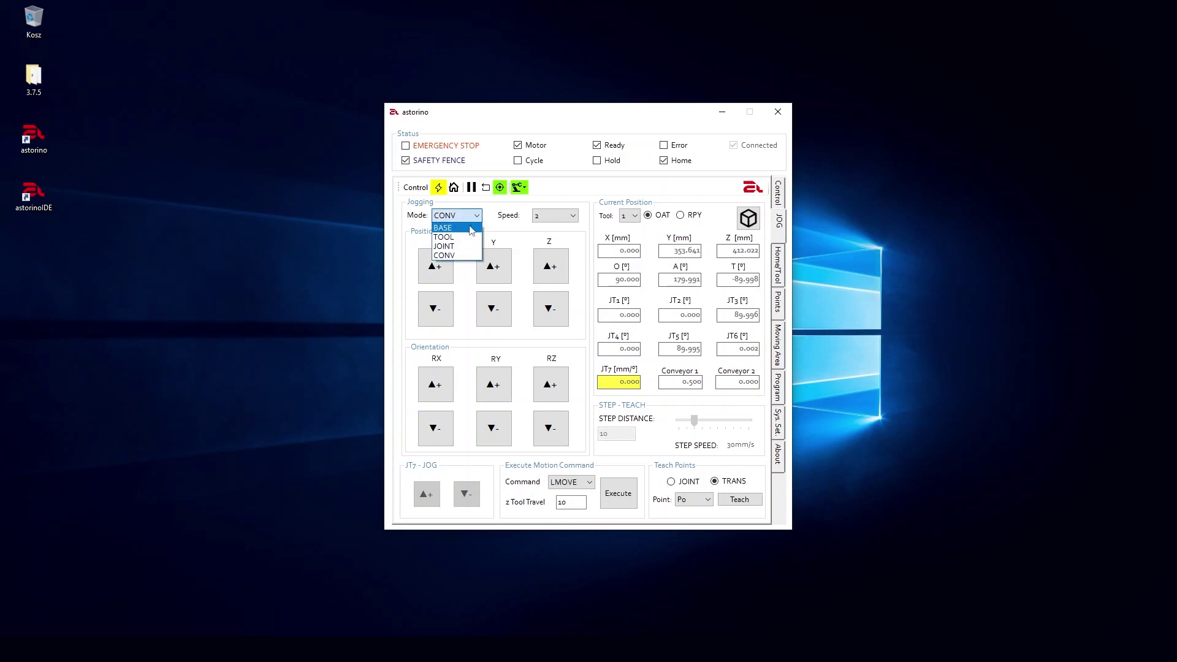
pyautogui.click(469, 229)
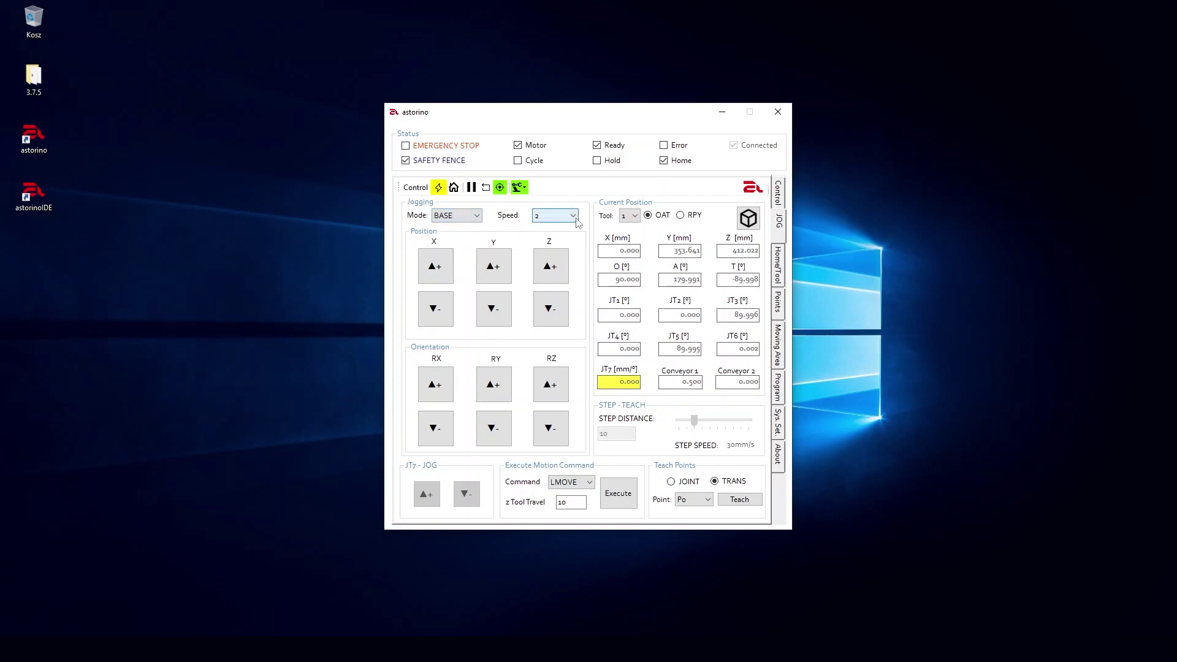
# Set the jogging speed to 1 and compare the current position's orientation in RPY and OAT notation.
pyautogui.click(554, 216)
pyautogui.click(547, 229)
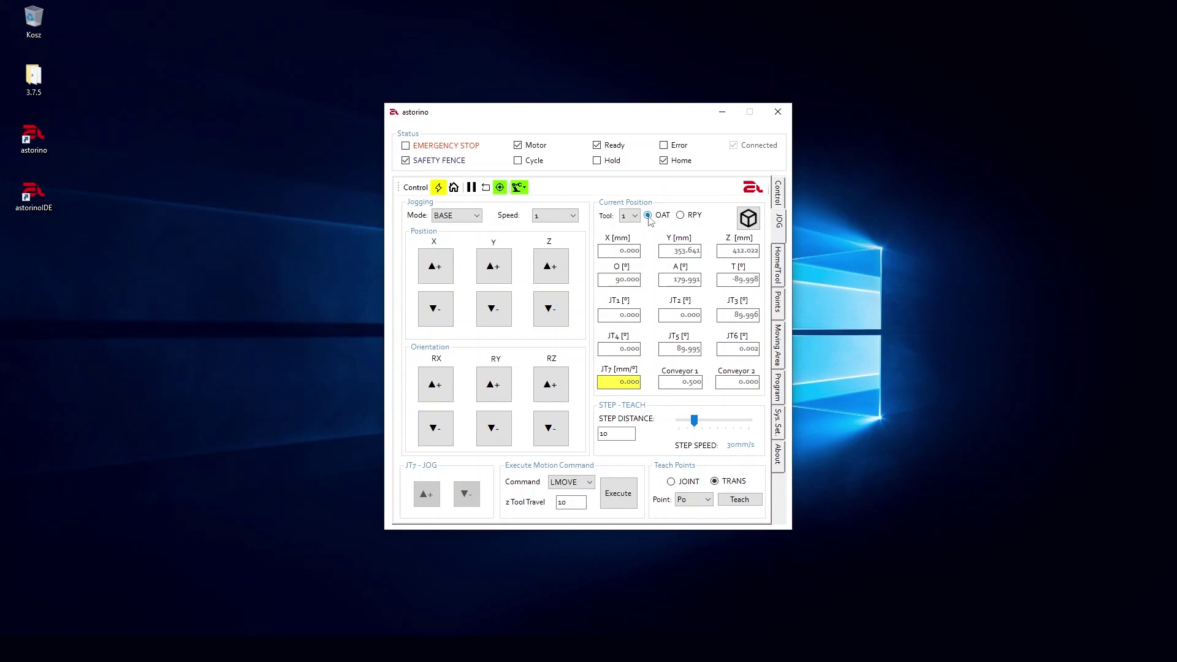
pyautogui.click(681, 217)
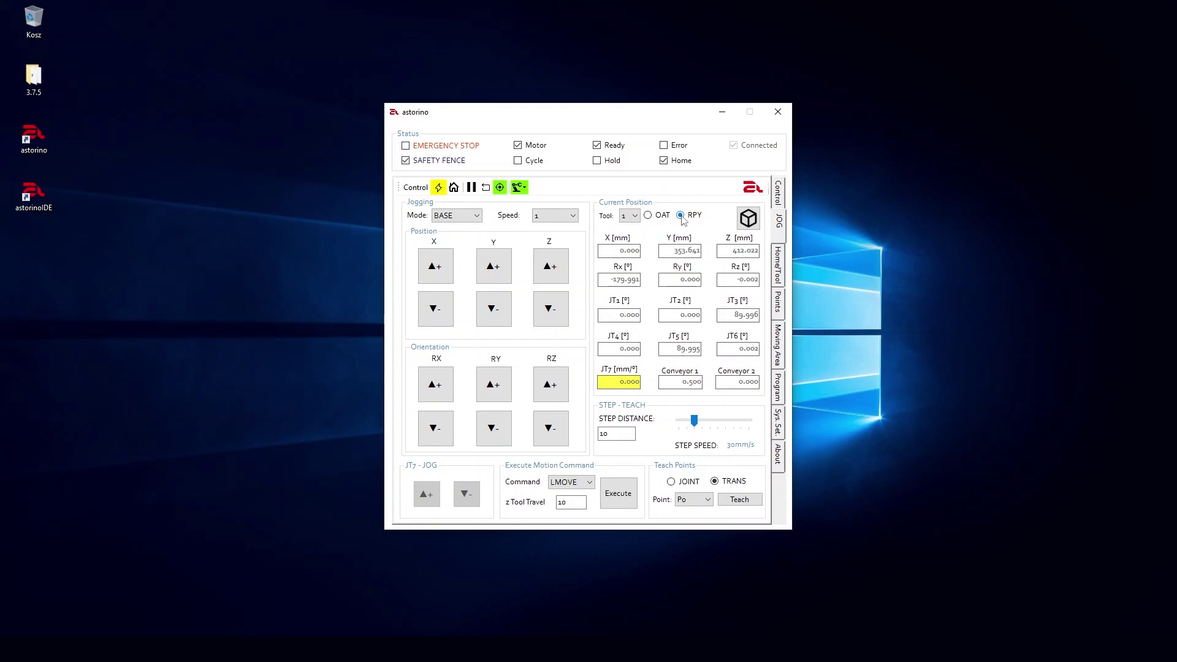
pyautogui.click(648, 216)
# Examine the robot in the 3D visualization from several angles, try the working space and gripper displays, and close it.
pyautogui.click(749, 218)
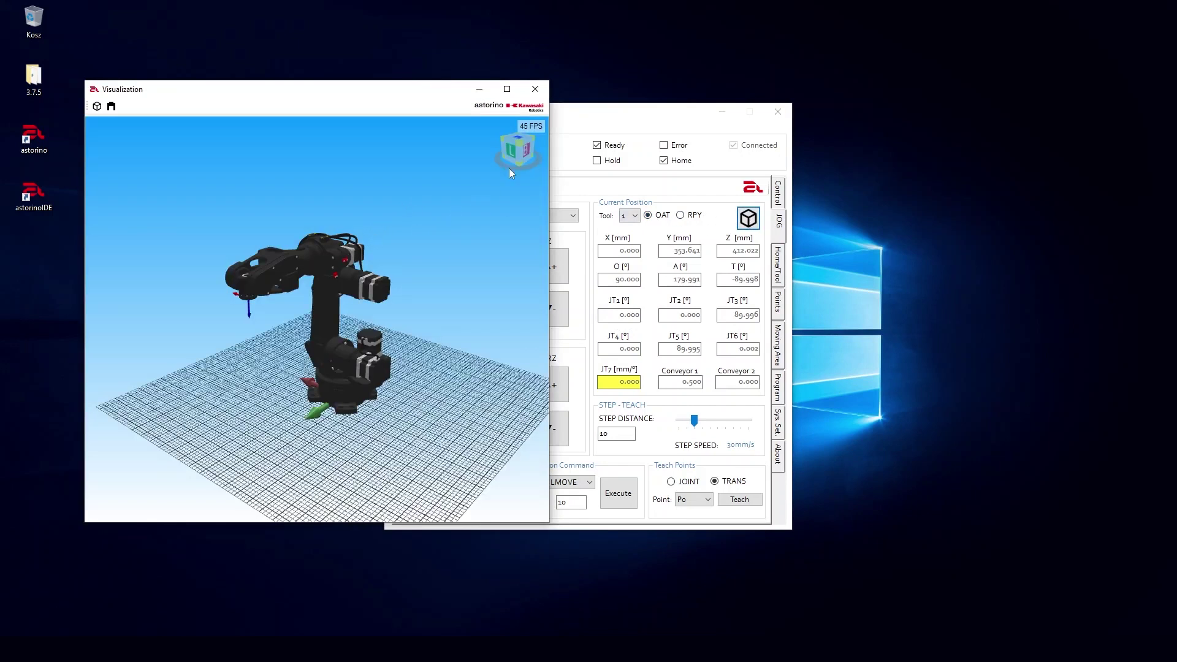
pyautogui.click(530, 150)
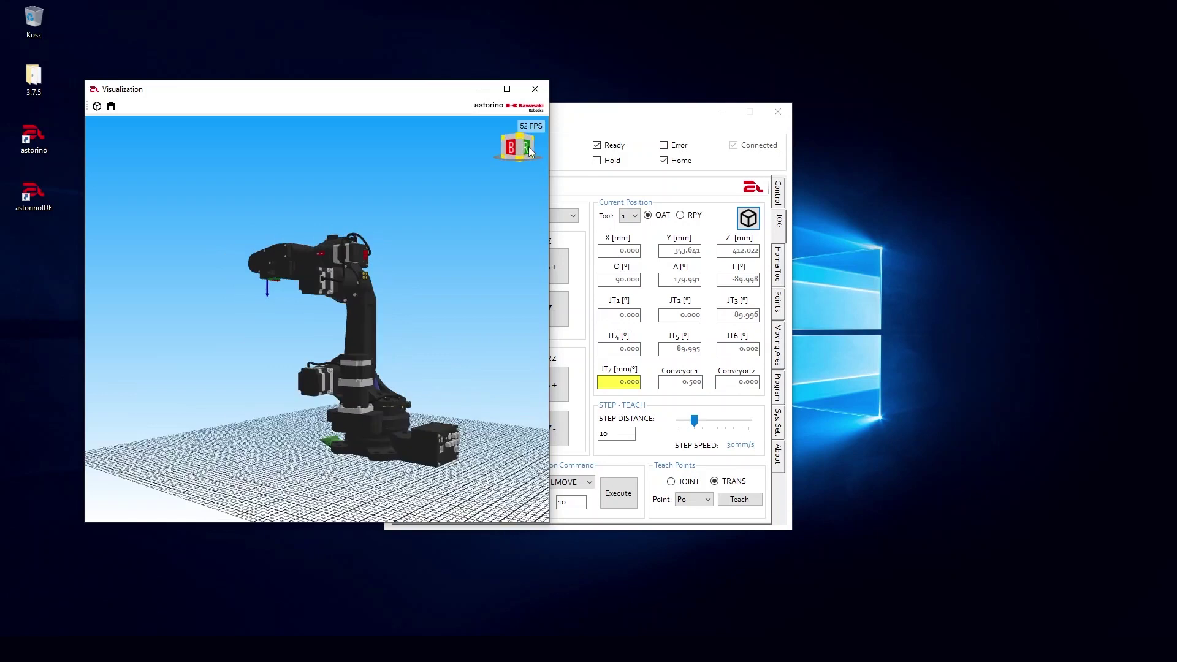
pyautogui.click(502, 139)
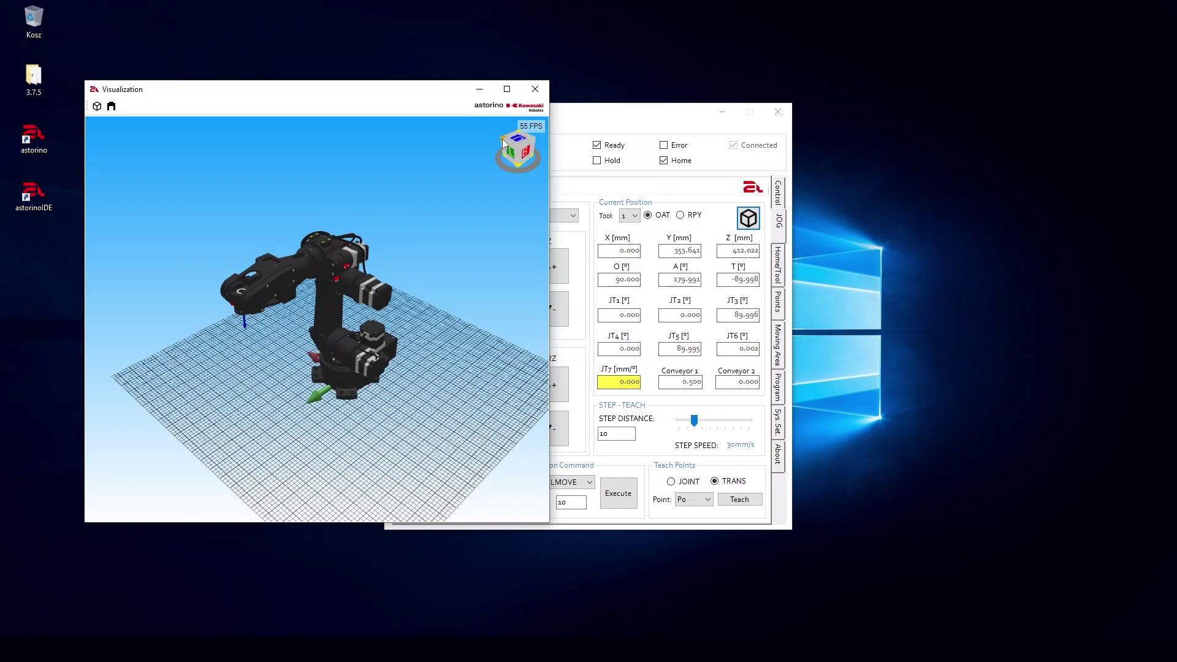
pyautogui.click(96, 107)
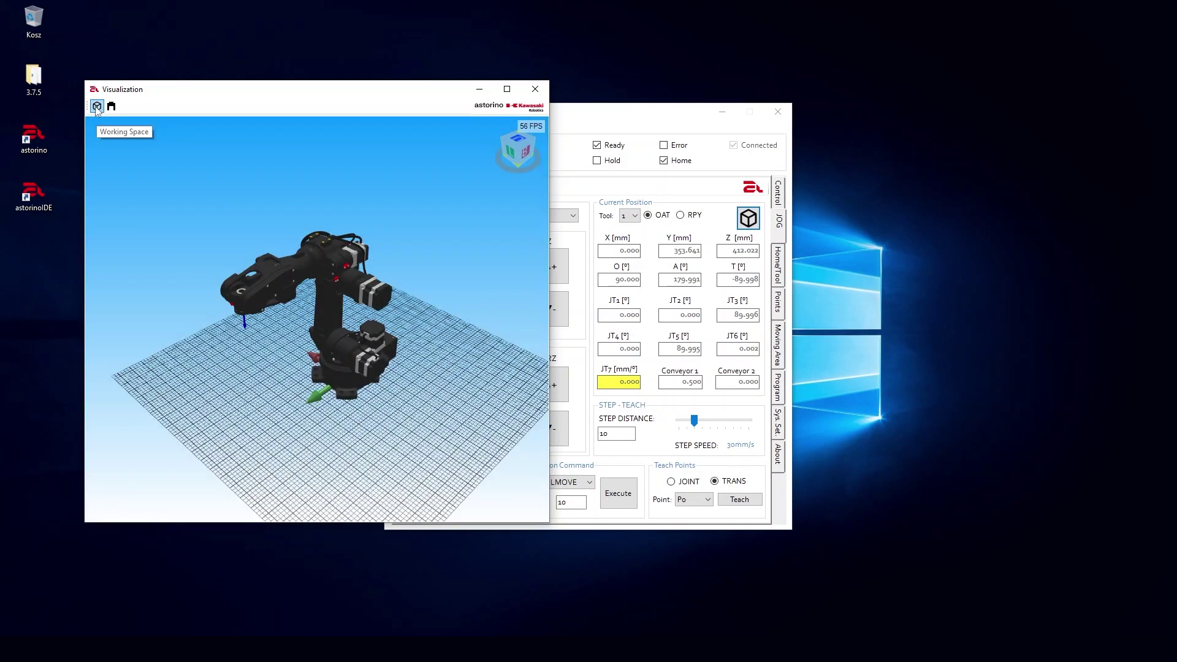
pyautogui.click(110, 107)
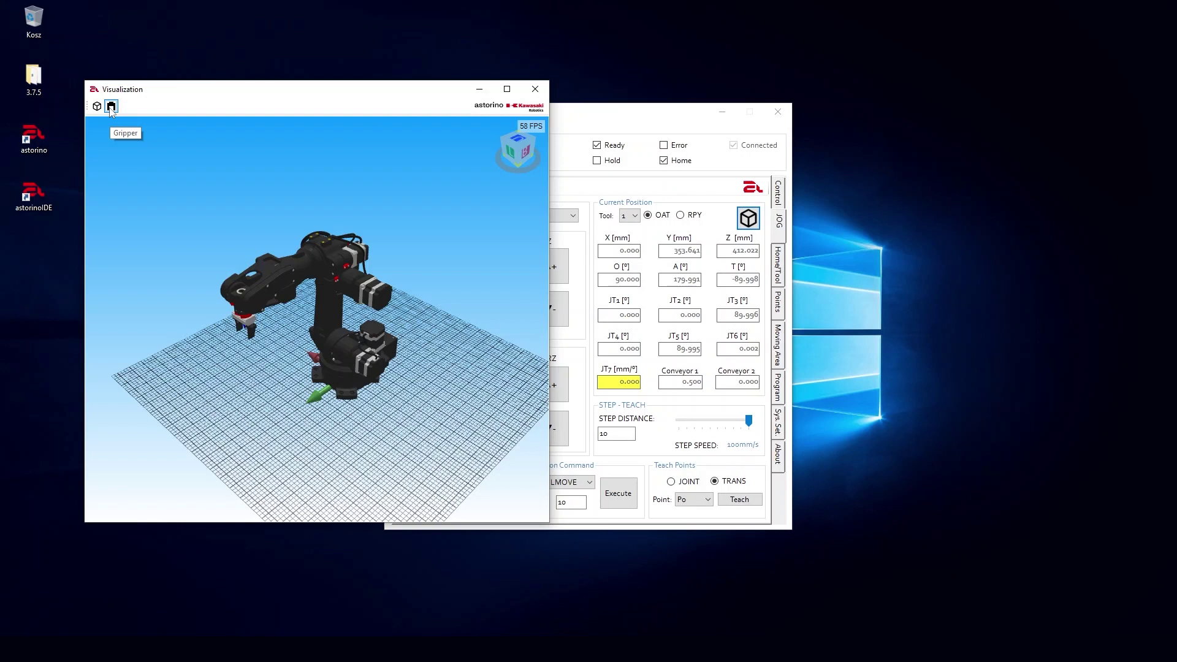
pyautogui.click(111, 107)
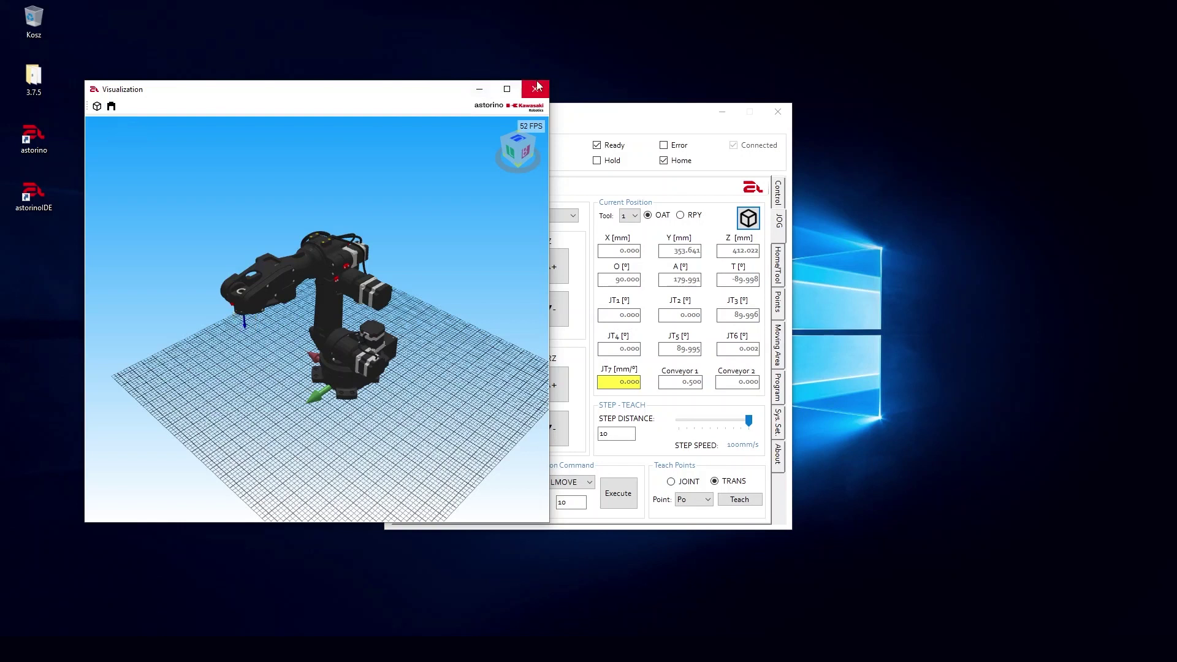
pyautogui.click(536, 89)
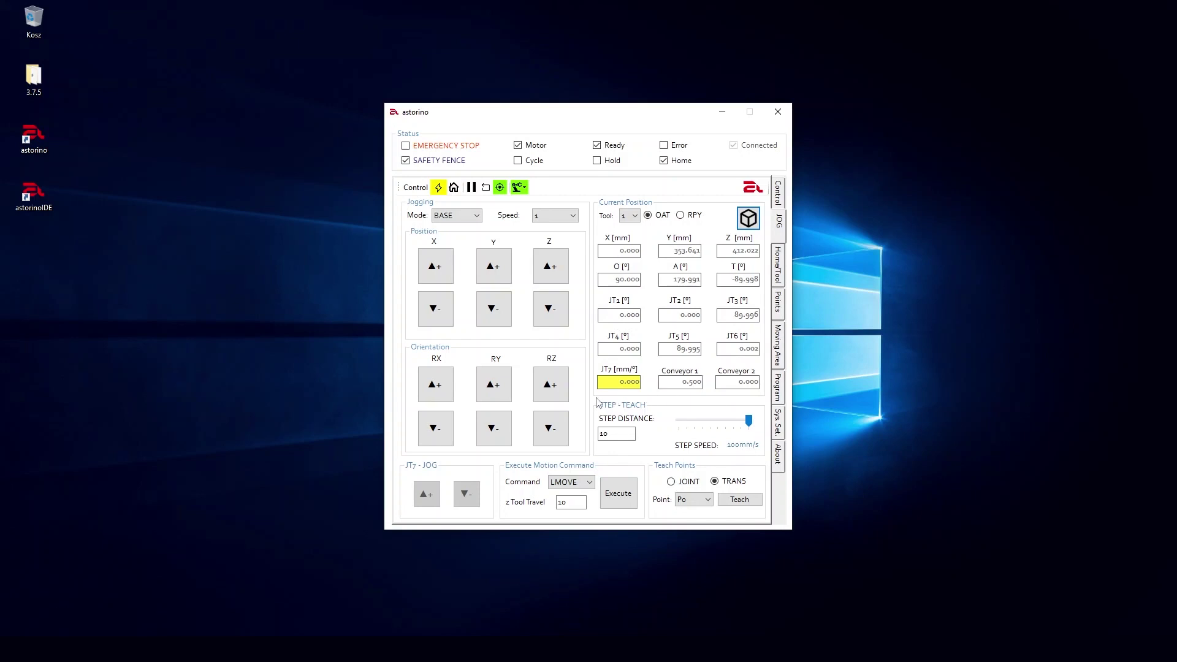
# Set the step-teach speed to 20 mm/s and select P0 as the point to teach.
pyautogui.click(618, 436)
pyautogui.moveTo(749, 424); pyautogui.dragTo(683, 432)
pyautogui.click(698, 494)
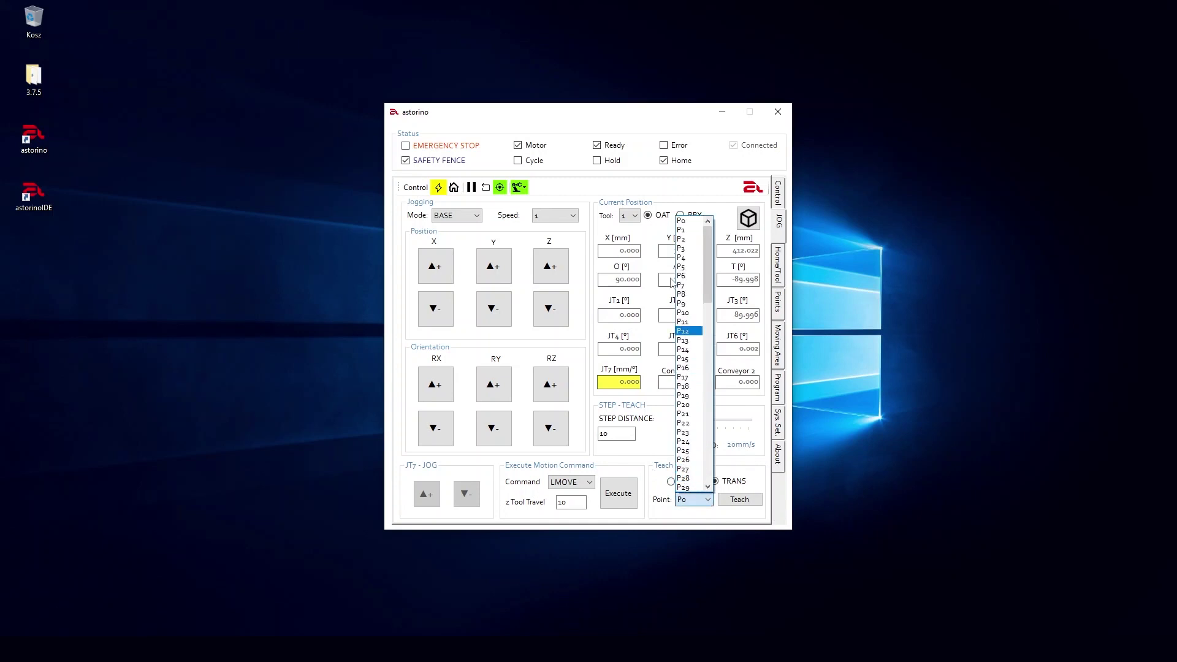
pyautogui.click(683, 222)
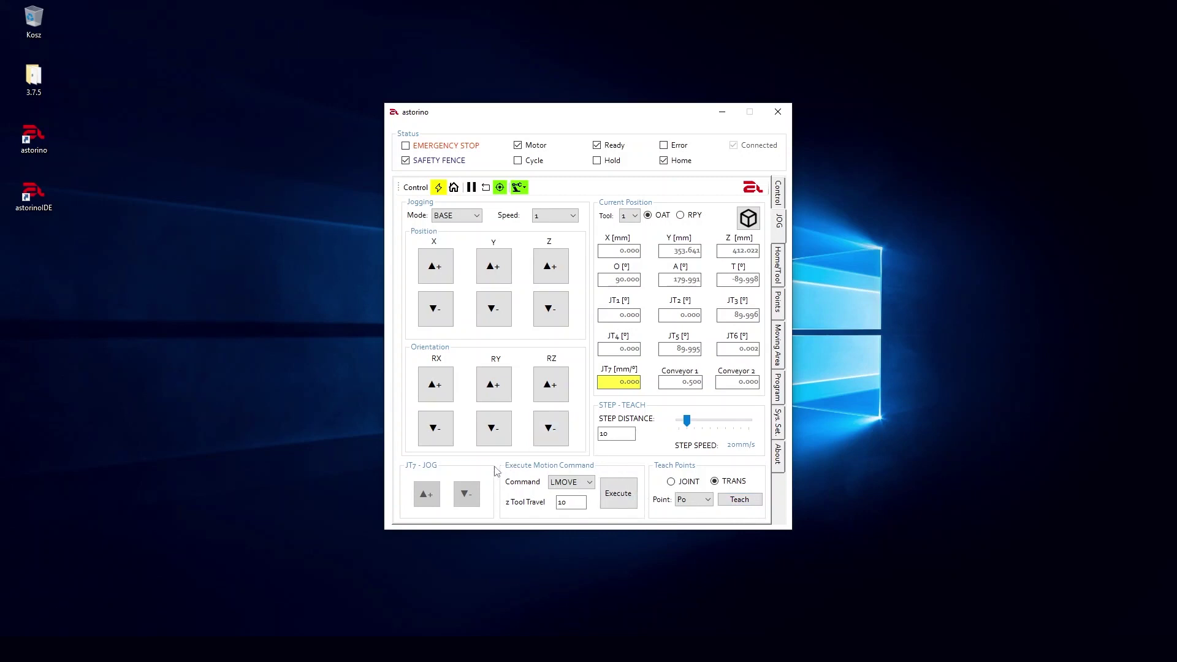
# Review the available motion commands and the motor, zeroing and repeat/teach controls on the jog page.
pyautogui.click(586, 484)
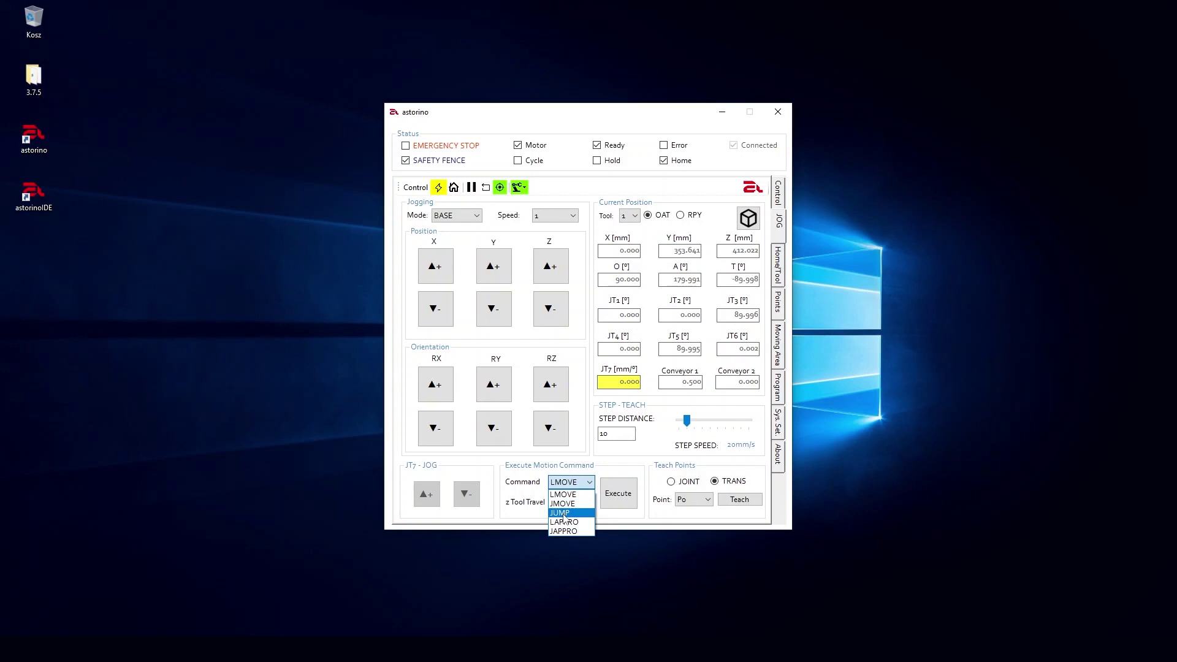
pyautogui.click(573, 482)
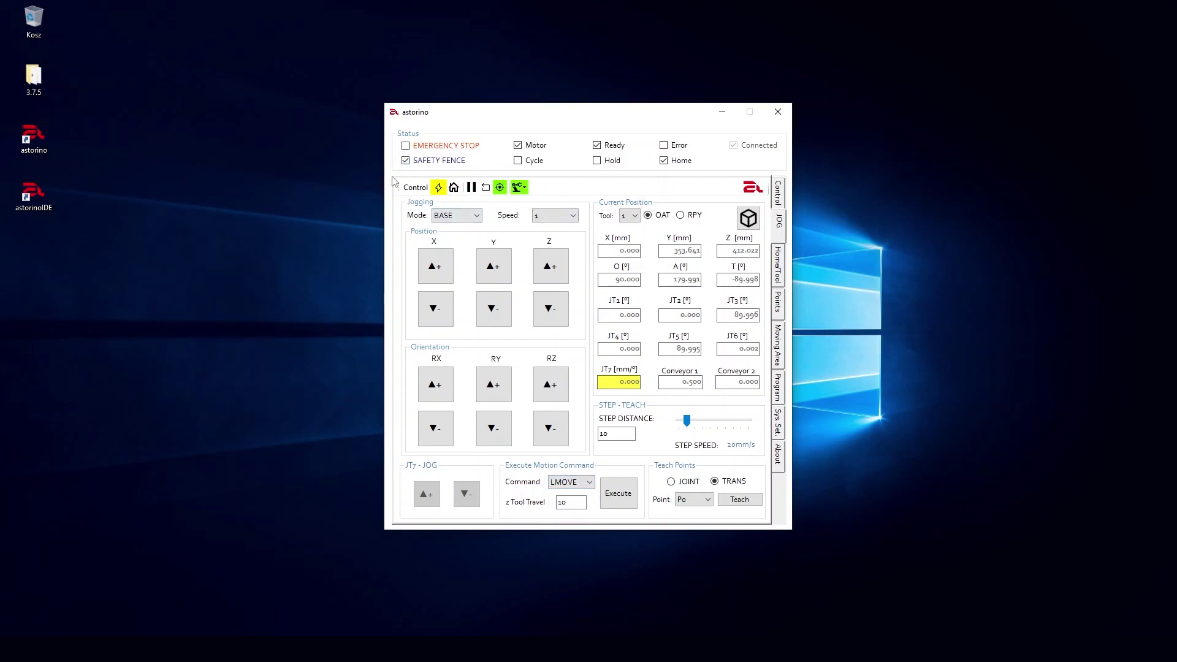
pyautogui.click(437, 188)
pyautogui.click(499, 187)
pyautogui.click(524, 189)
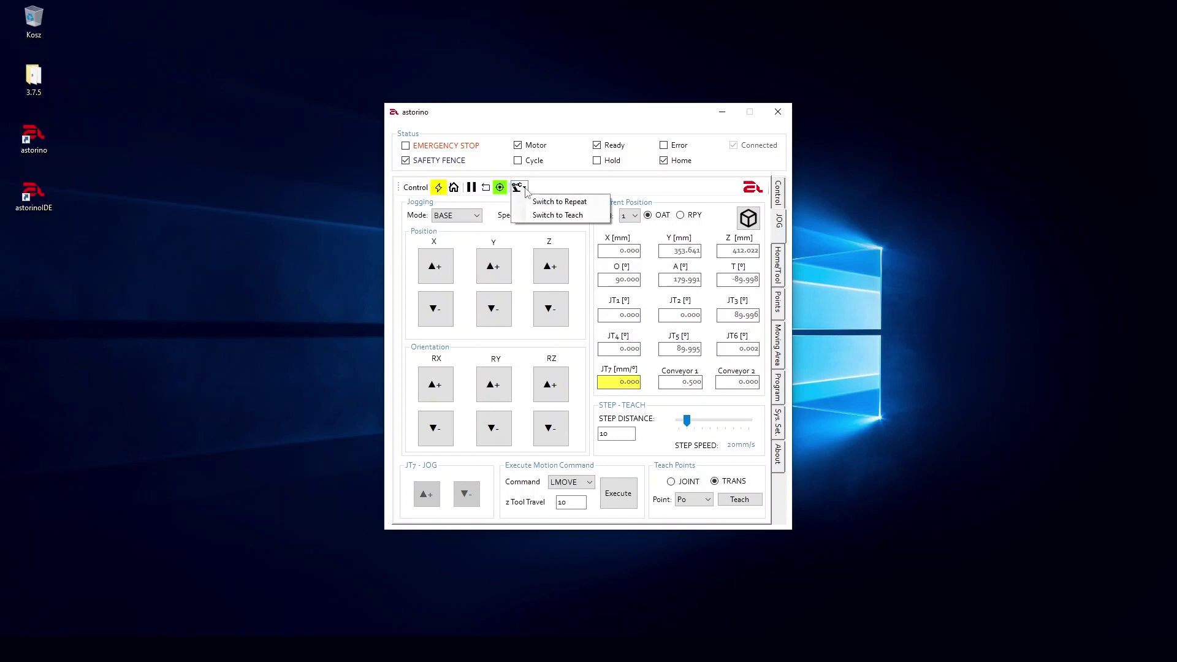
pyautogui.click(550, 216)
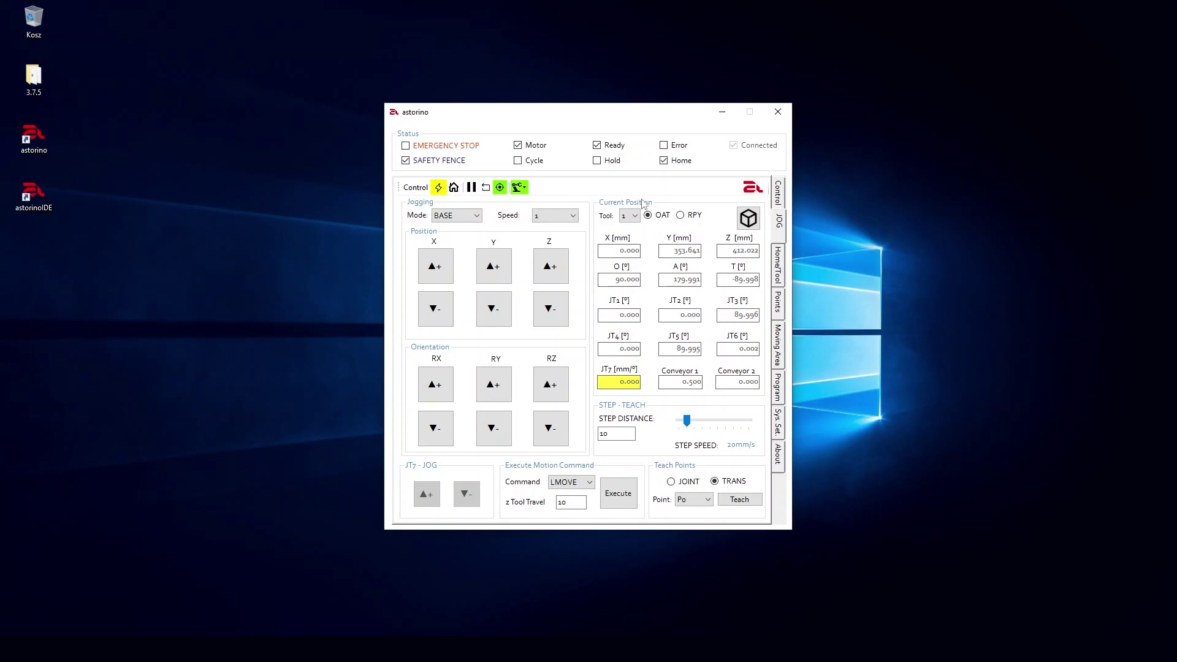
# Enable manual entry of the home position, set JT1 to 10.00 and save it as the robot's home.
pyautogui.click(781, 264)
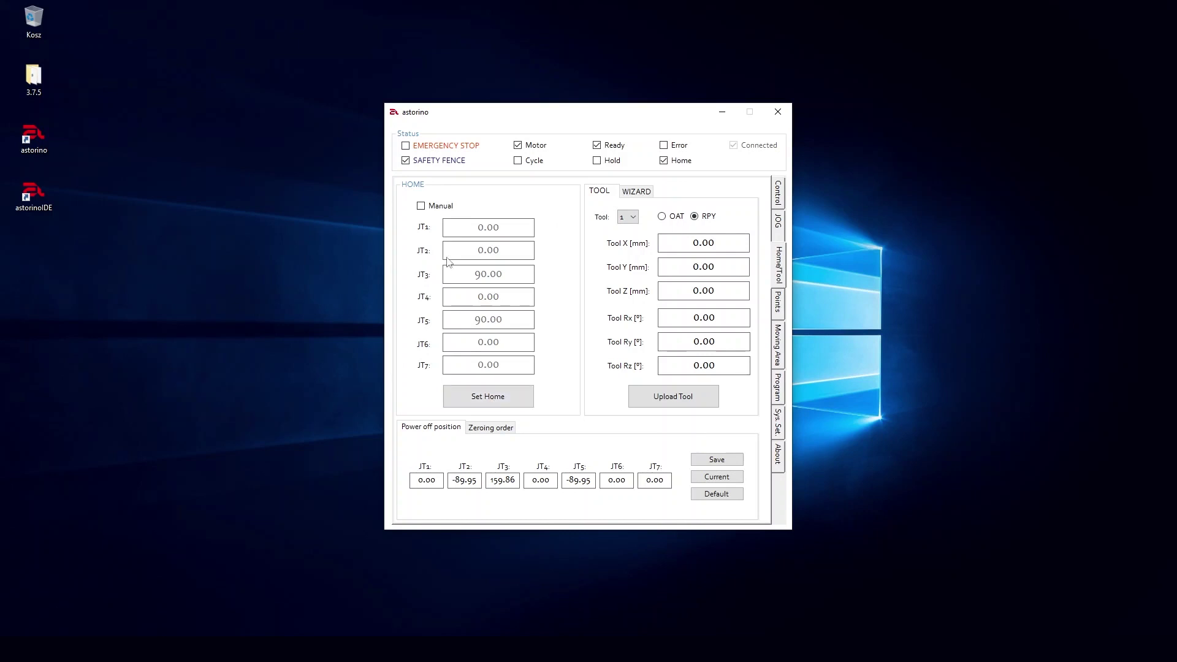
pyautogui.click(422, 206)
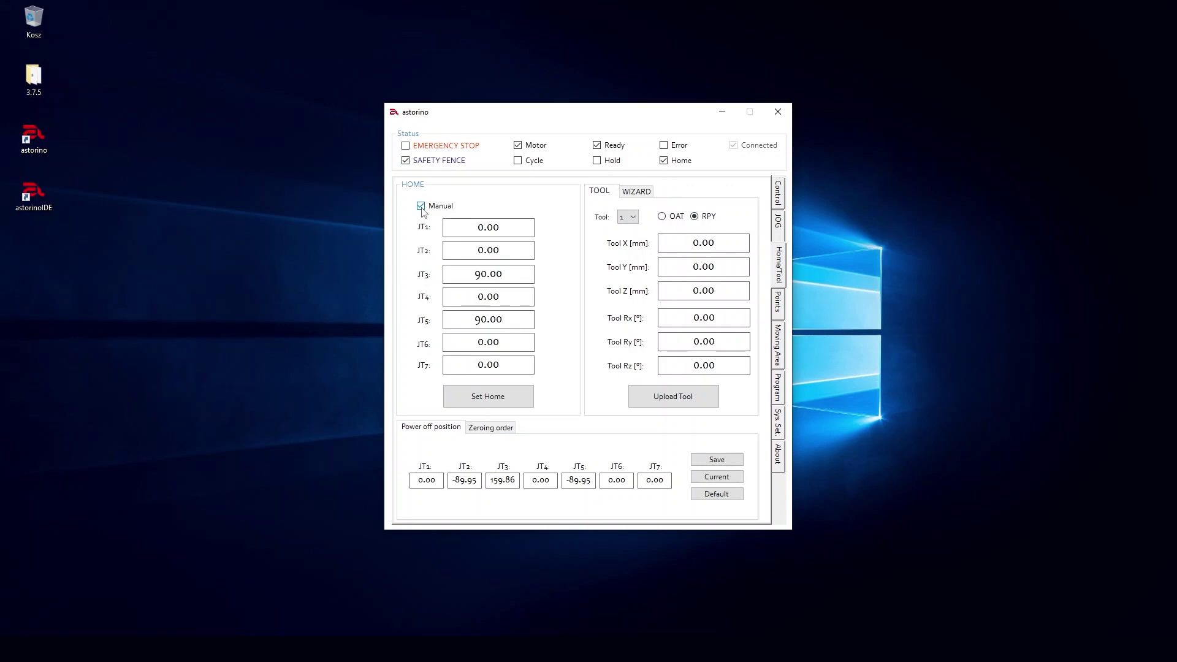
pyautogui.click(478, 227)
pyautogui.write('1')
pyautogui.click(488, 399)
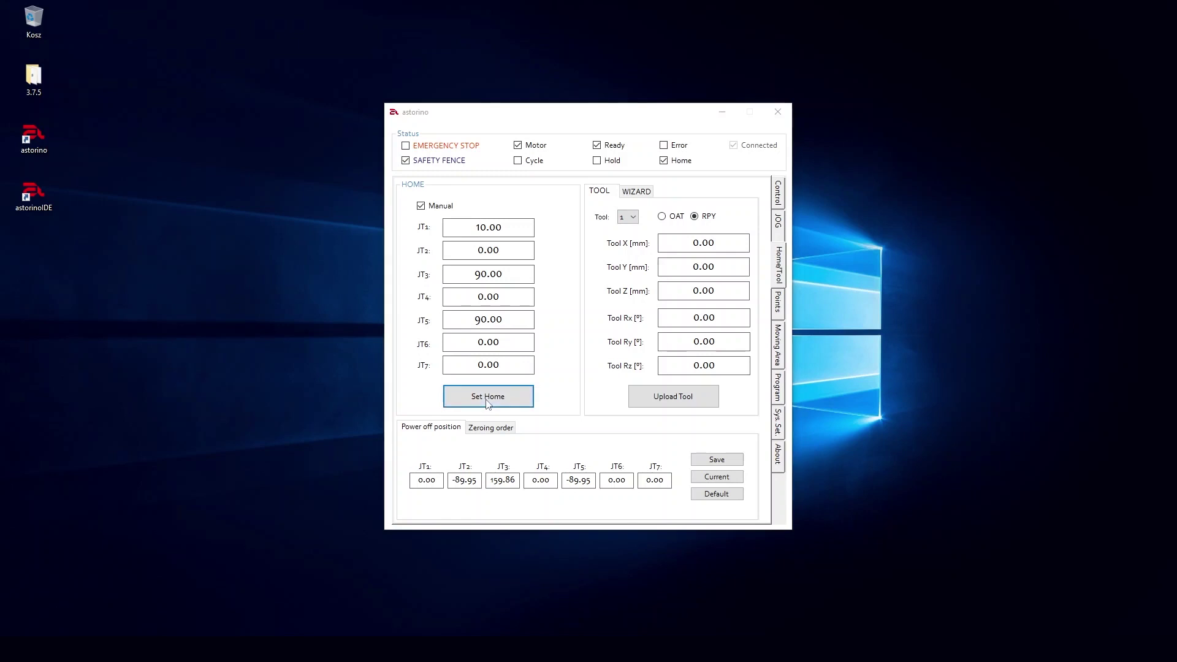
pyautogui.click(555, 345)
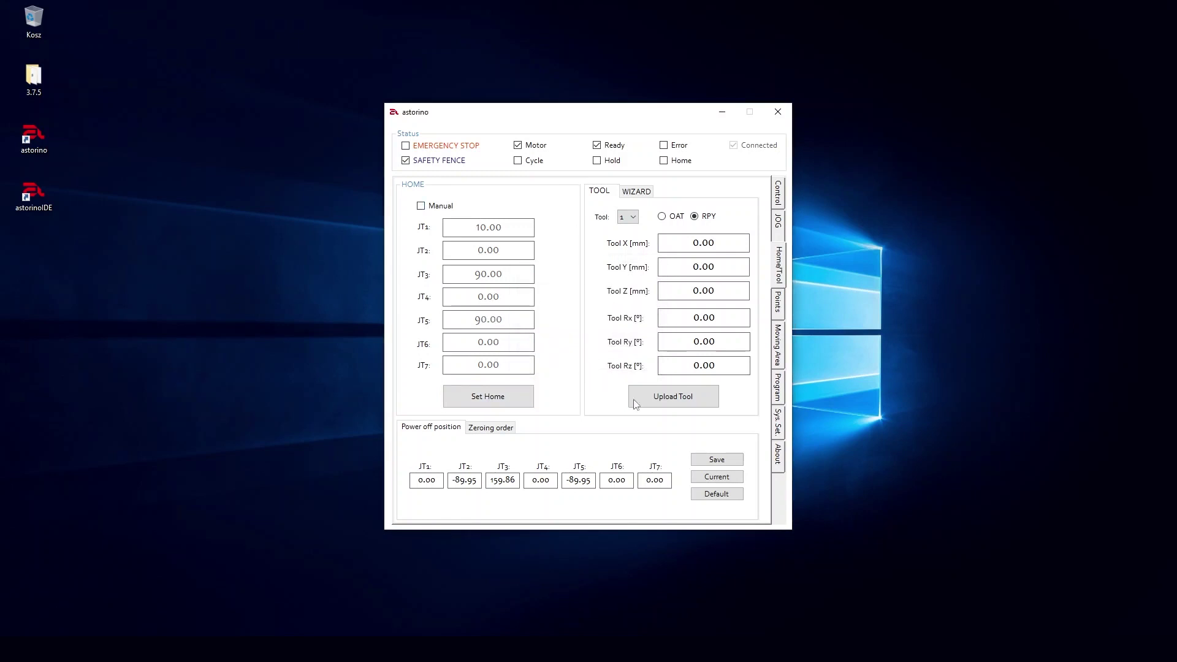
# Change the X offset of tool 1 and upload the tool data to the robot.
pyautogui.click(634, 221)
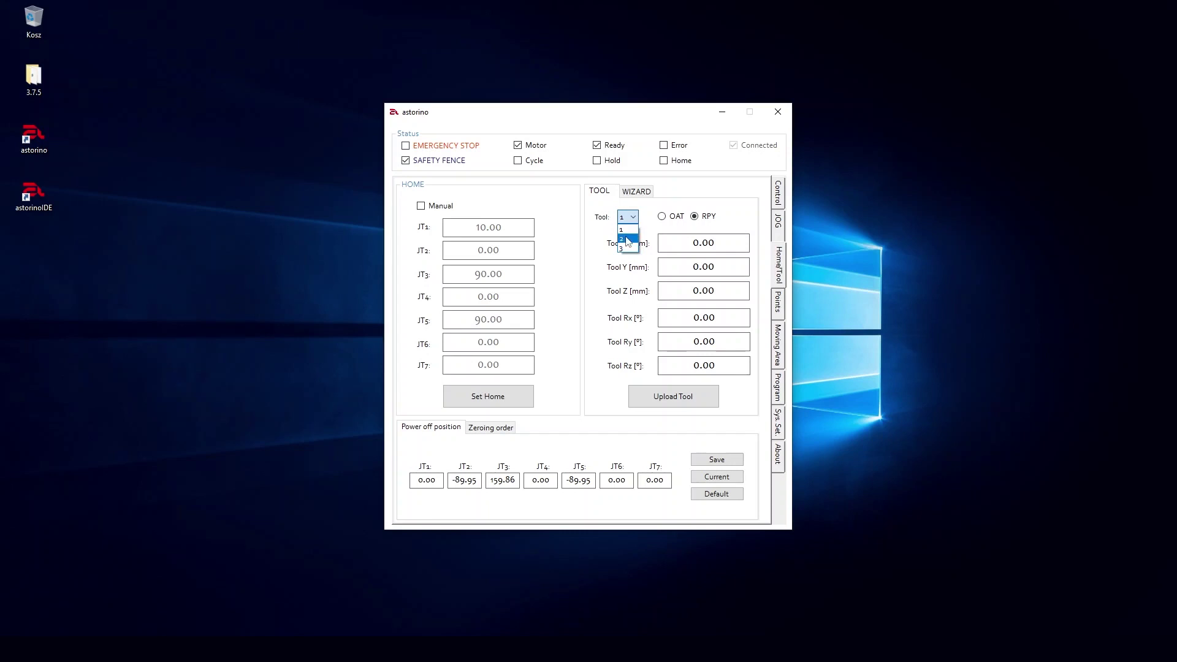
pyautogui.click(637, 220)
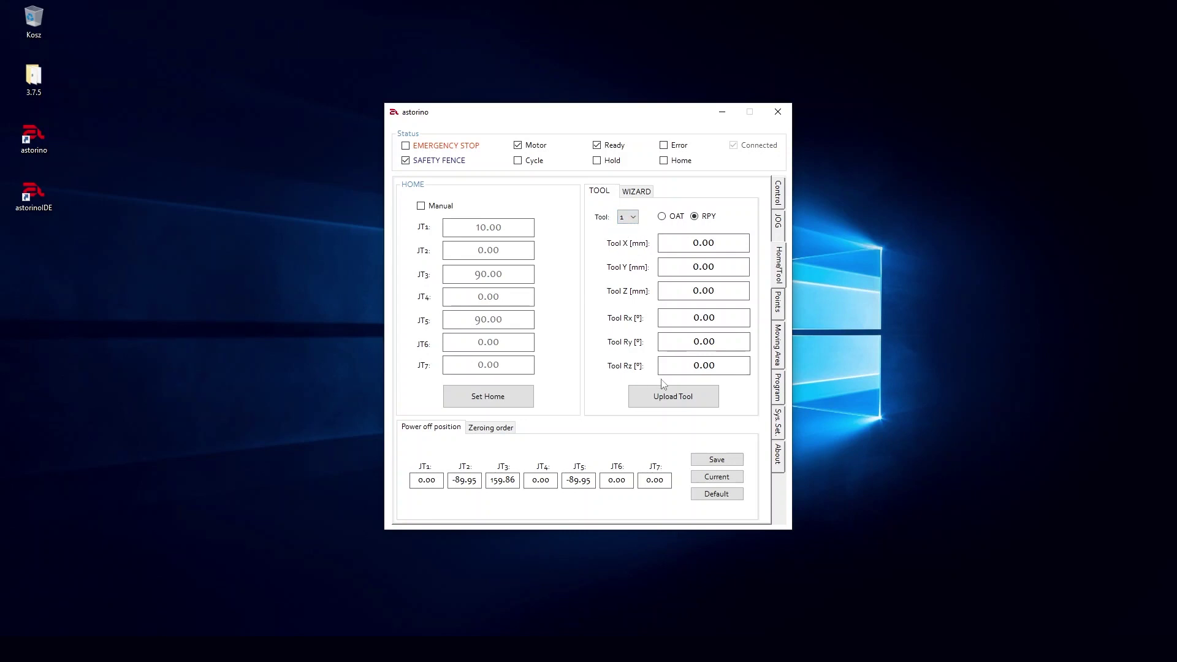
pyautogui.click(698, 245)
pyautogui.write('1')
pyautogui.click(673, 403)
pyautogui.click(557, 343)
pyautogui.click(582, 342)
# Open the tool wizard to view its point-saving and tool calculation options.
pyautogui.click(638, 193)
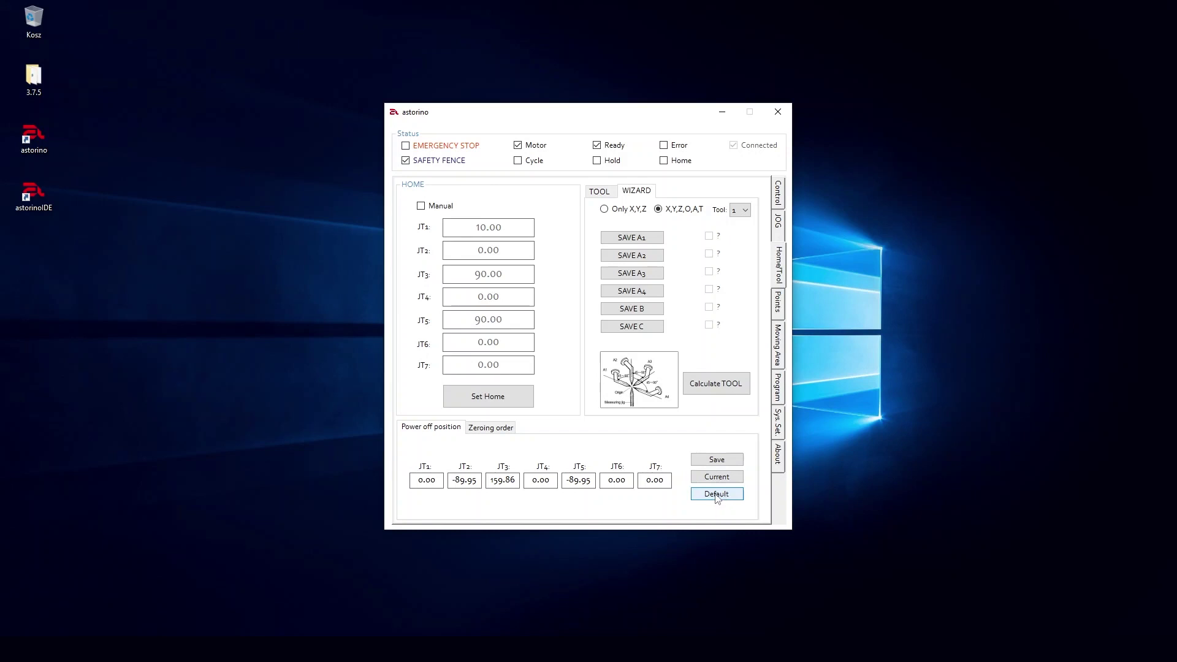
# Examine the zeroing order settings, switching between the manual and default modes.
pyautogui.click(496, 430)
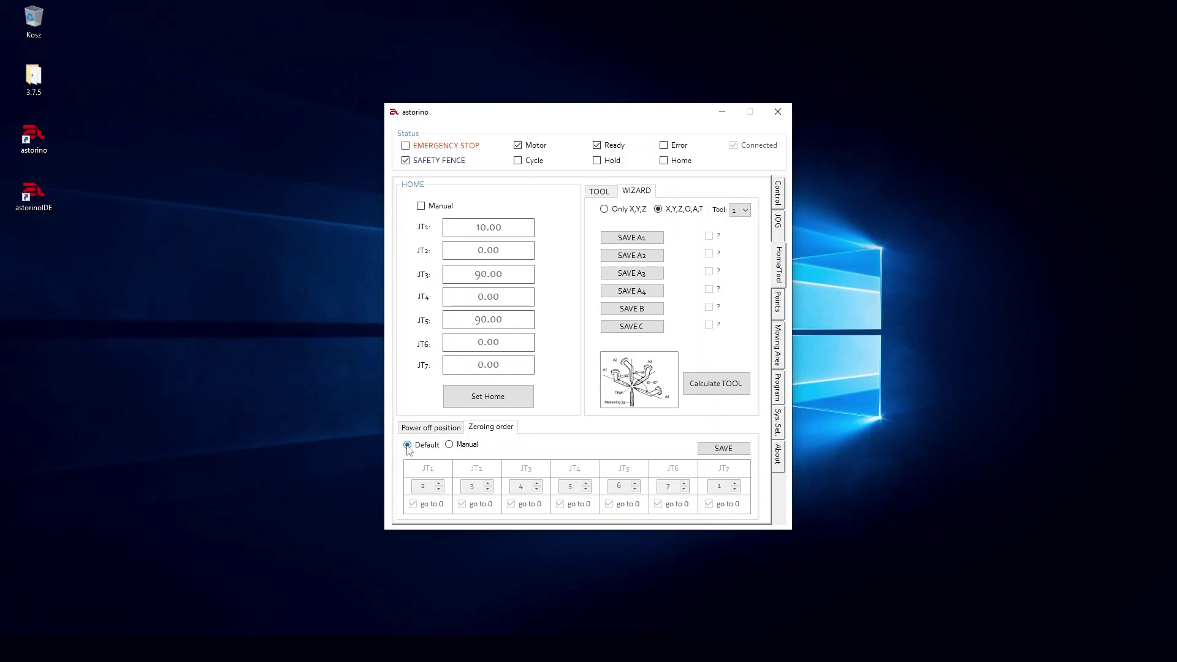
pyautogui.click(449, 445)
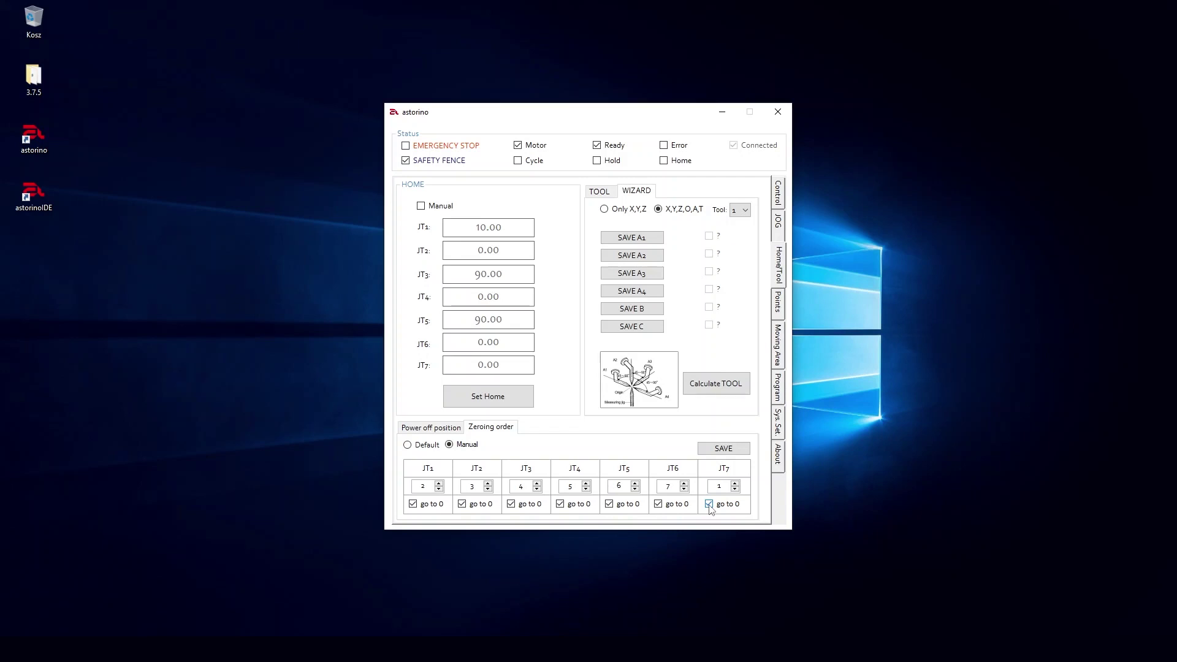
pyautogui.click(408, 445)
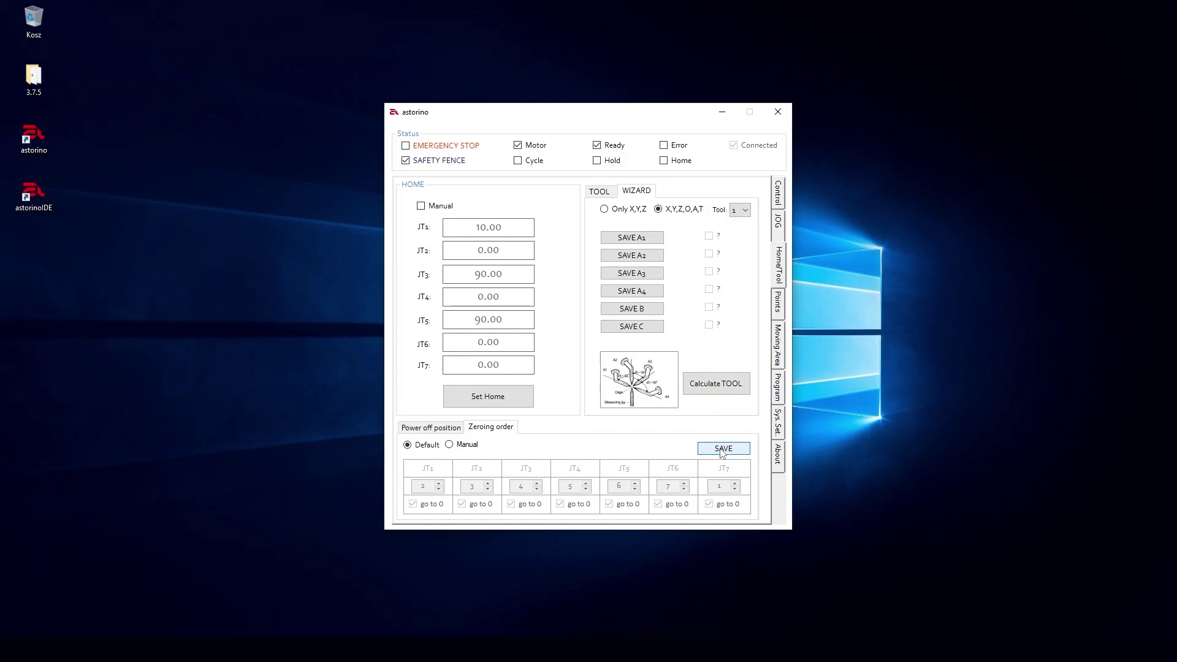
# Review the robot's saved points in the TRANS and JOINT coordinate lists.
pyautogui.click(779, 307)
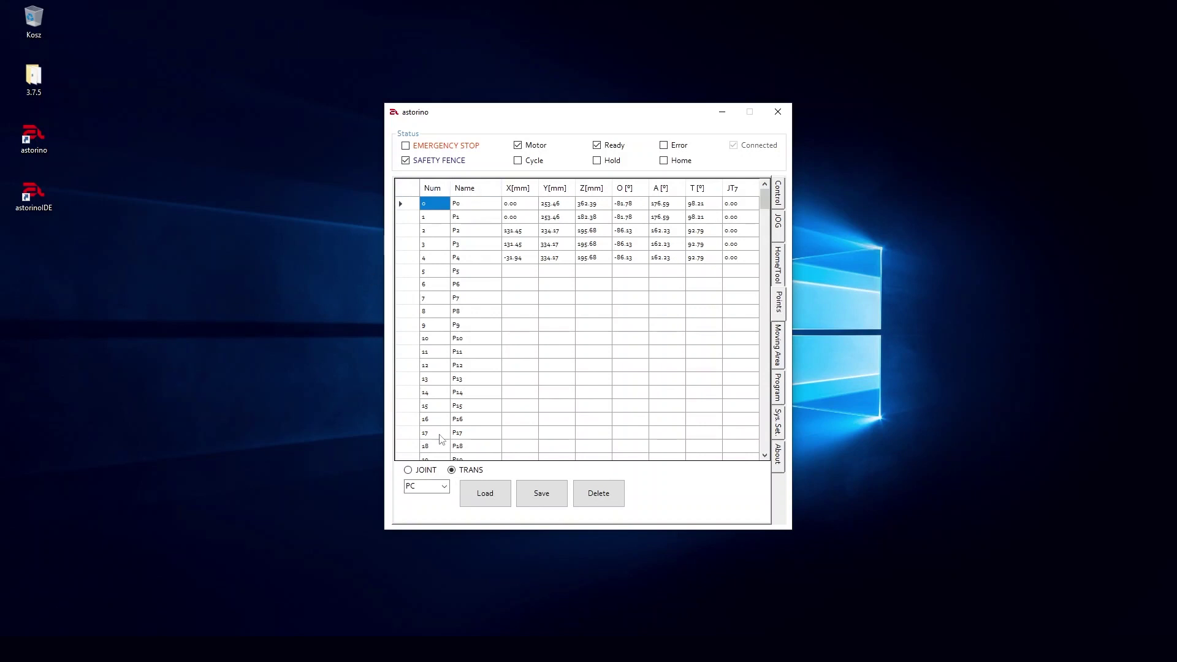
pyautogui.click(408, 471)
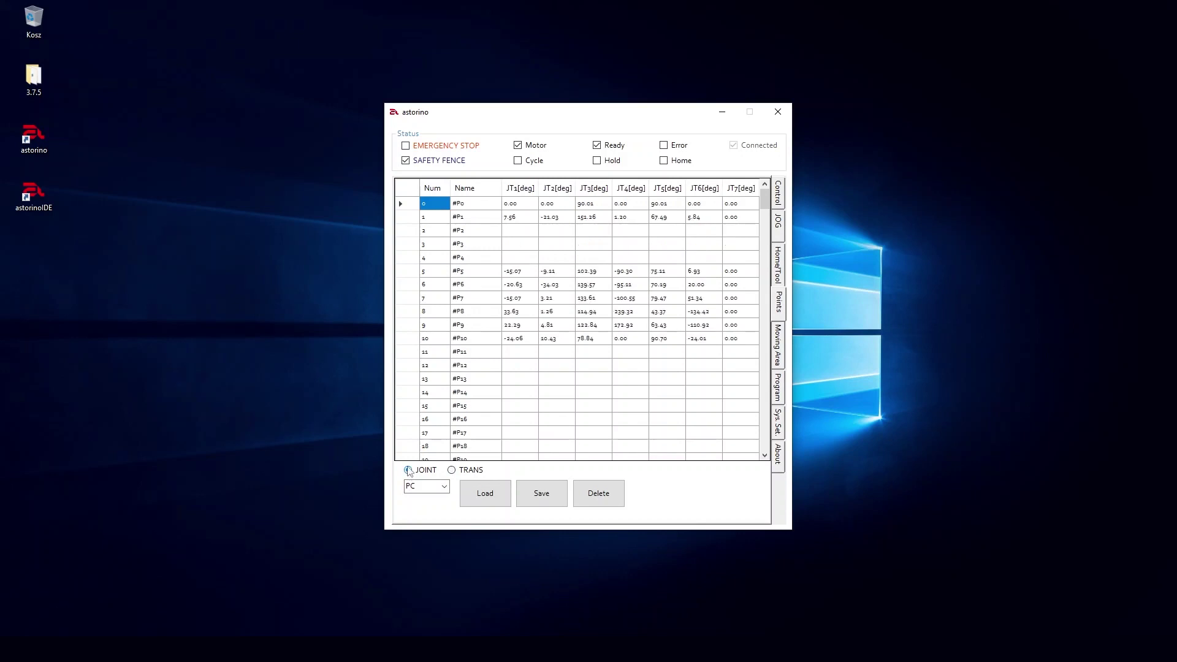
pyautogui.moveTo(761, 209)
pyautogui.mouseDown()
pyautogui.moveTo(749, 398)
pyautogui.moveTo(768, 279)
pyautogui.moveTo(778, 299)
pyautogui.moveTo(765, 277)
pyautogui.moveTo(765, 195)
pyautogui.mouseUp()
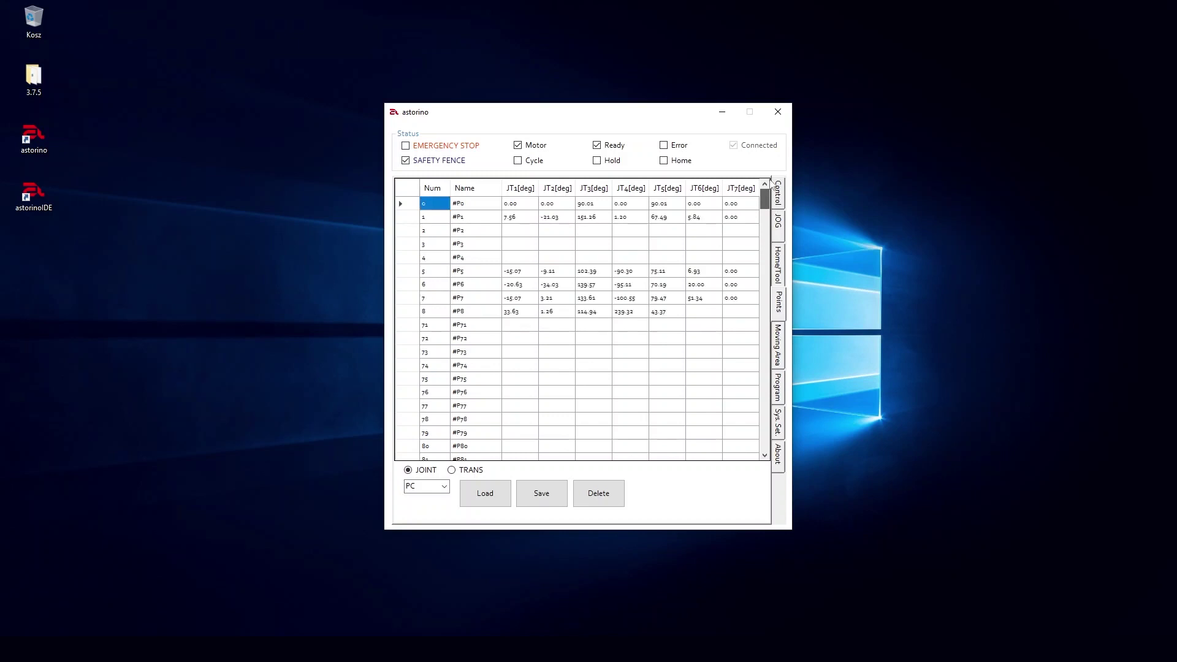
# Check the PC and Robot options for storing points, view the PC save dialog and cancel it.
pyautogui.click(444, 487)
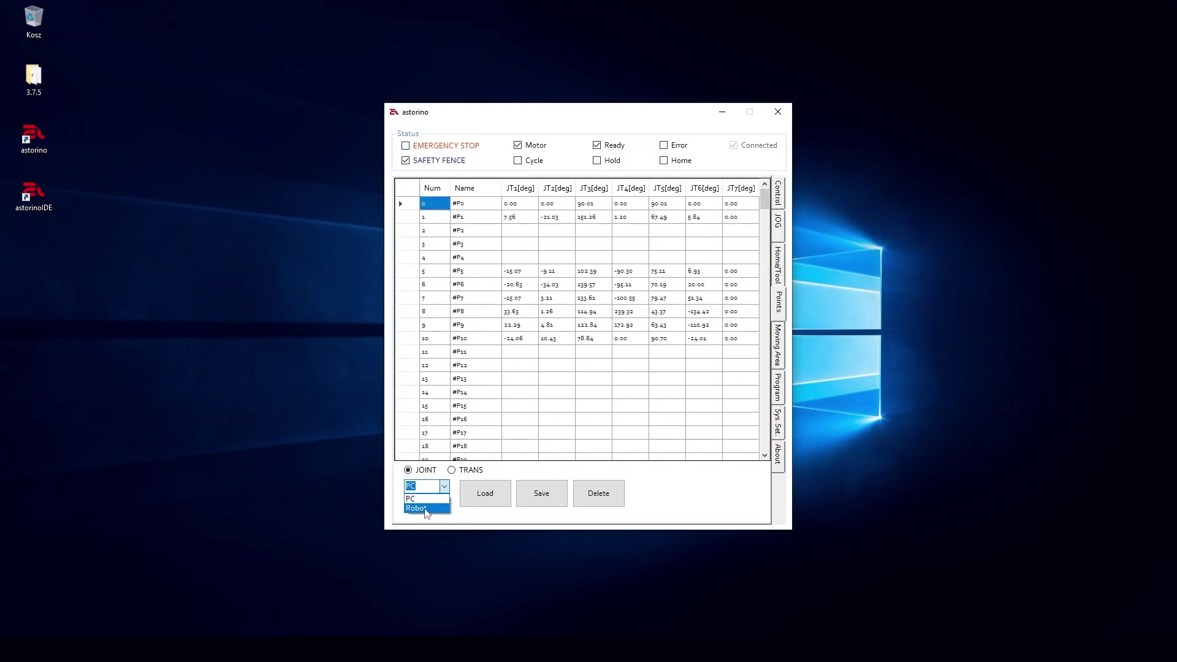
pyautogui.click(432, 499)
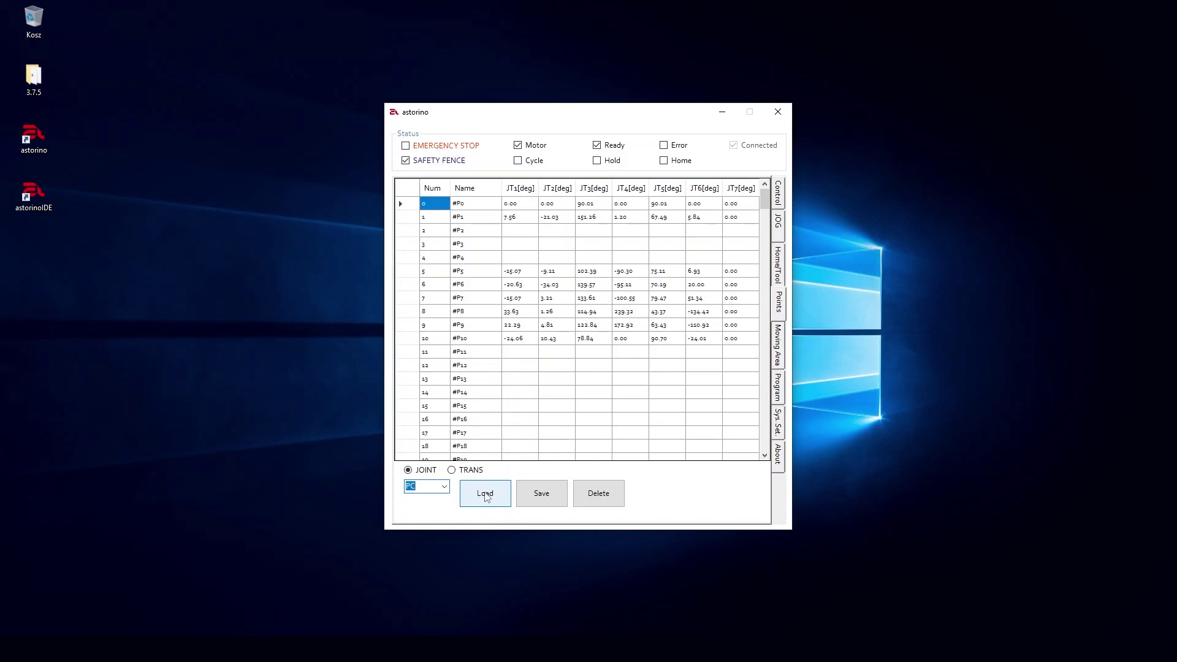
pyautogui.click(543, 500)
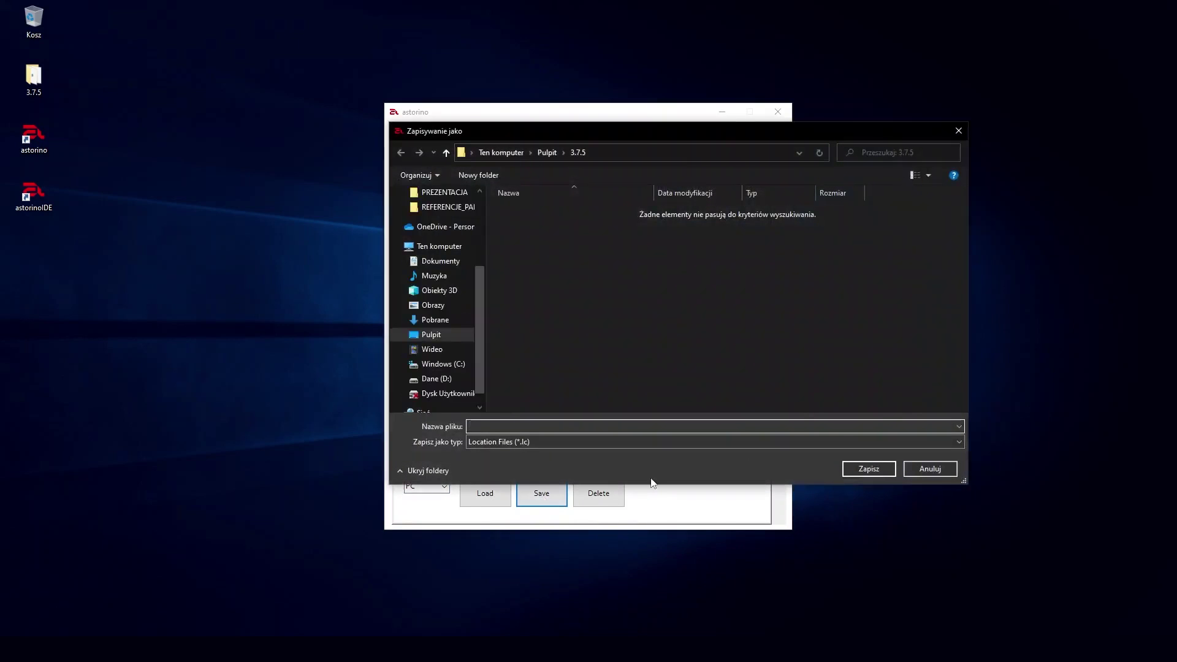
pyautogui.click(921, 468)
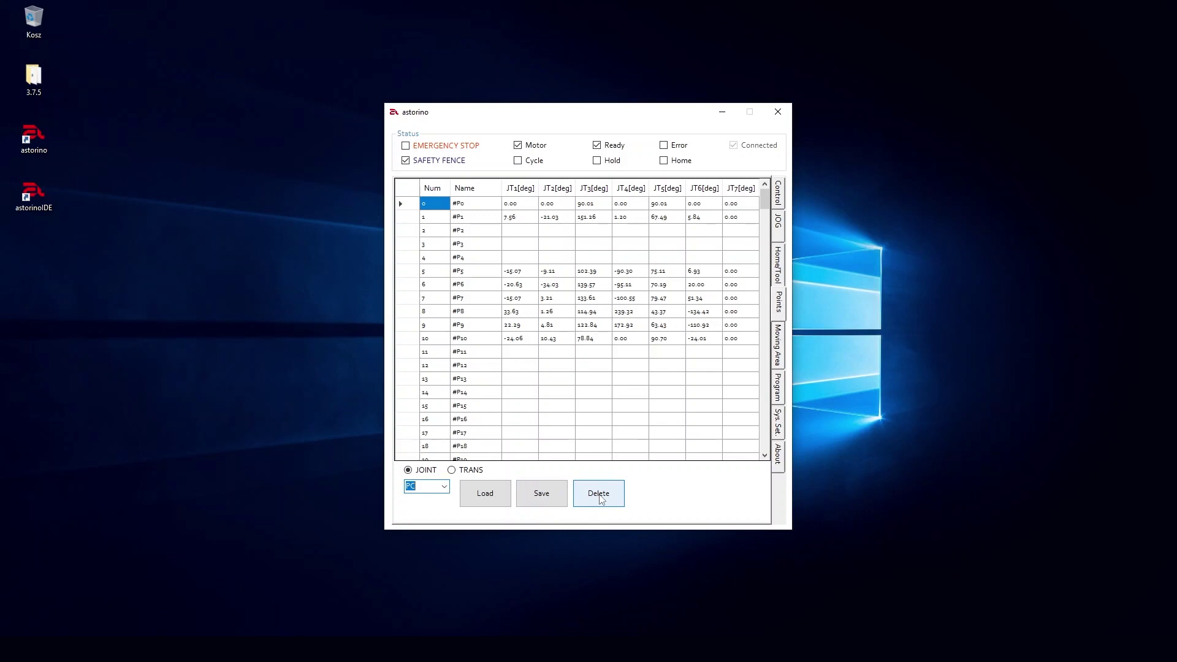
# Examine the moving area limits defined by points P1 and P2.
pyautogui.click(782, 346)
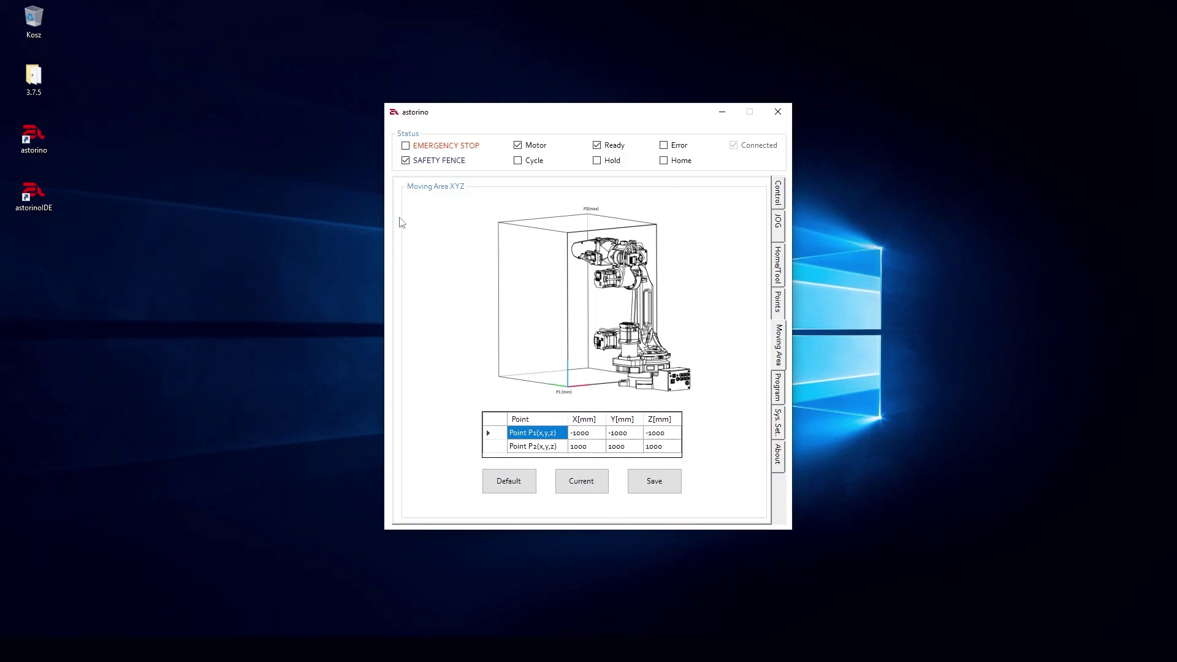
pyautogui.click(492, 447)
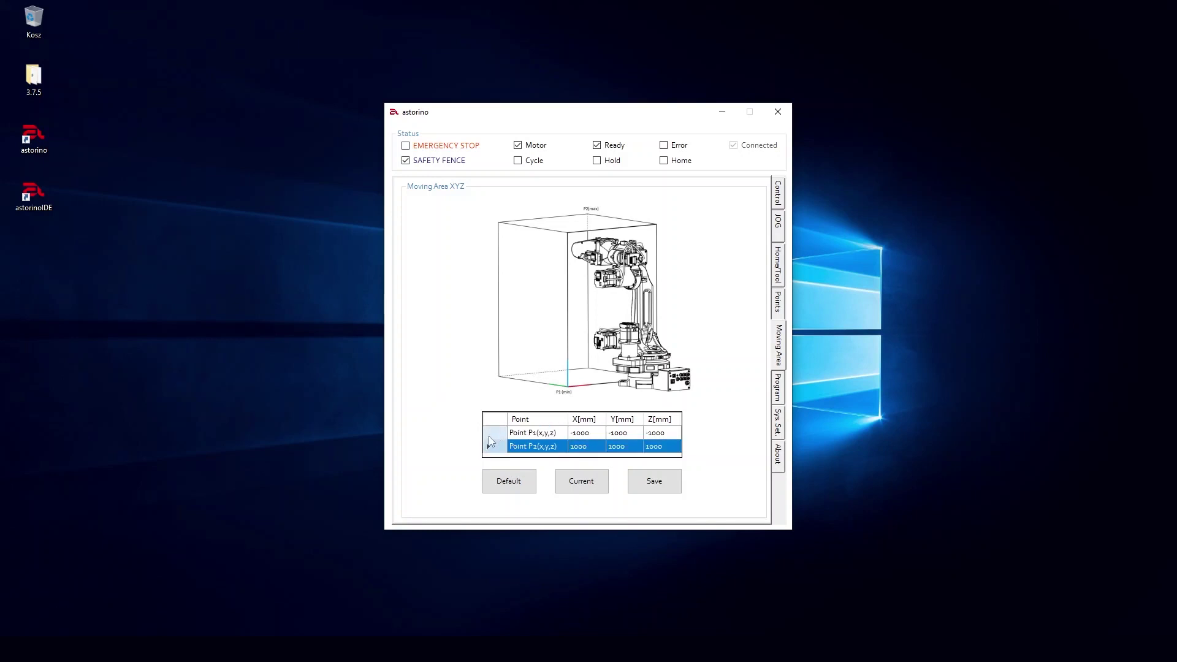
pyautogui.click(488, 431)
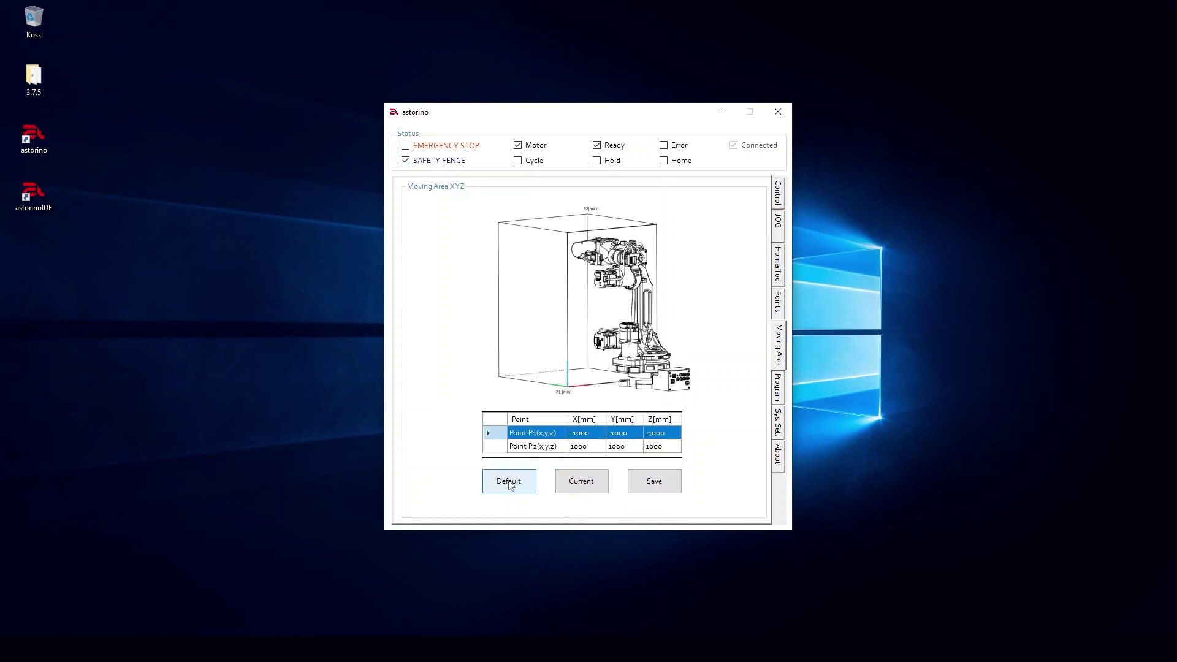
# Review the program editor's tools and its Repeat and Teach switching options.
pyautogui.click(779, 388)
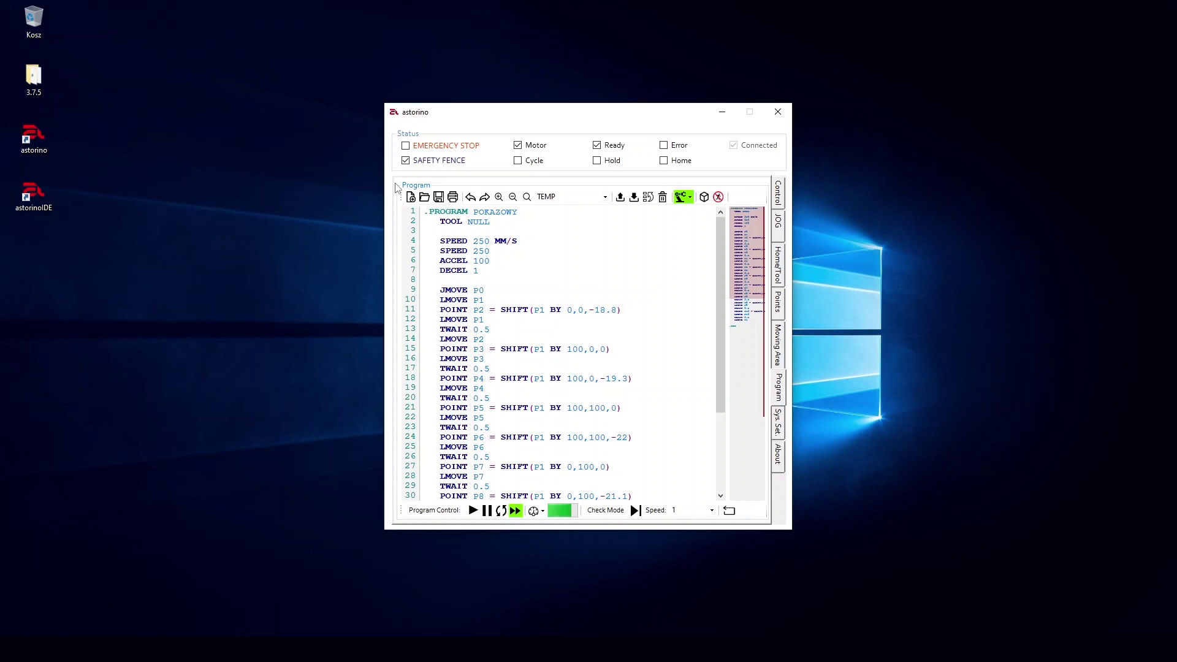
pyautogui.press('Tab')
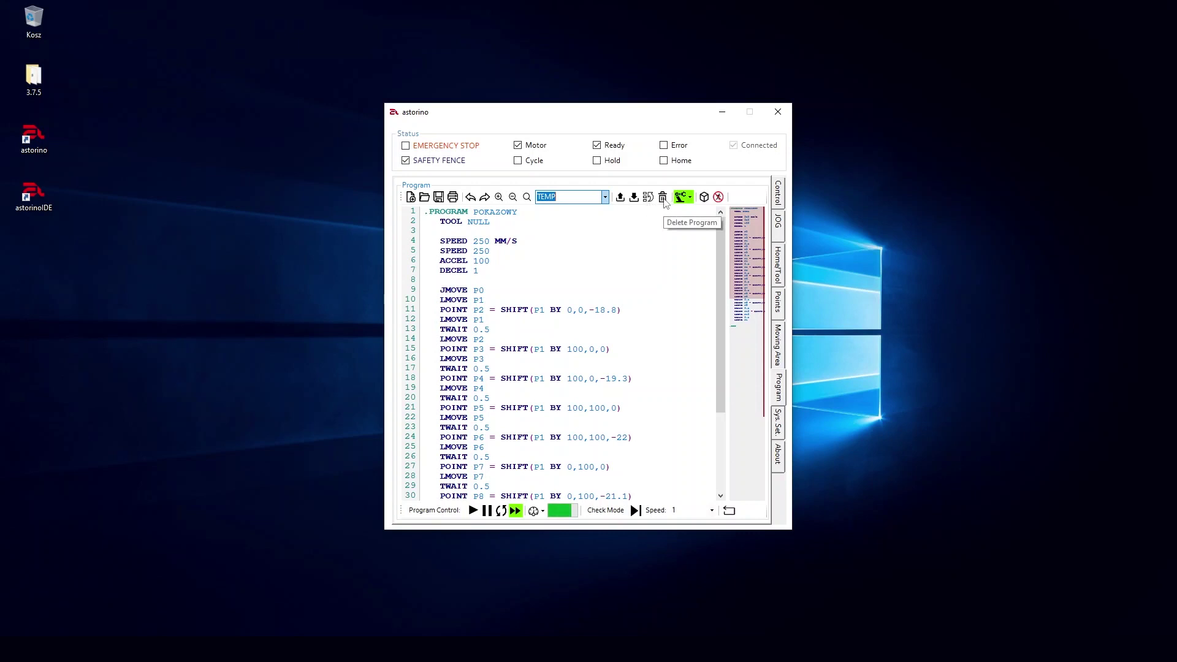
pyautogui.click(691, 198)
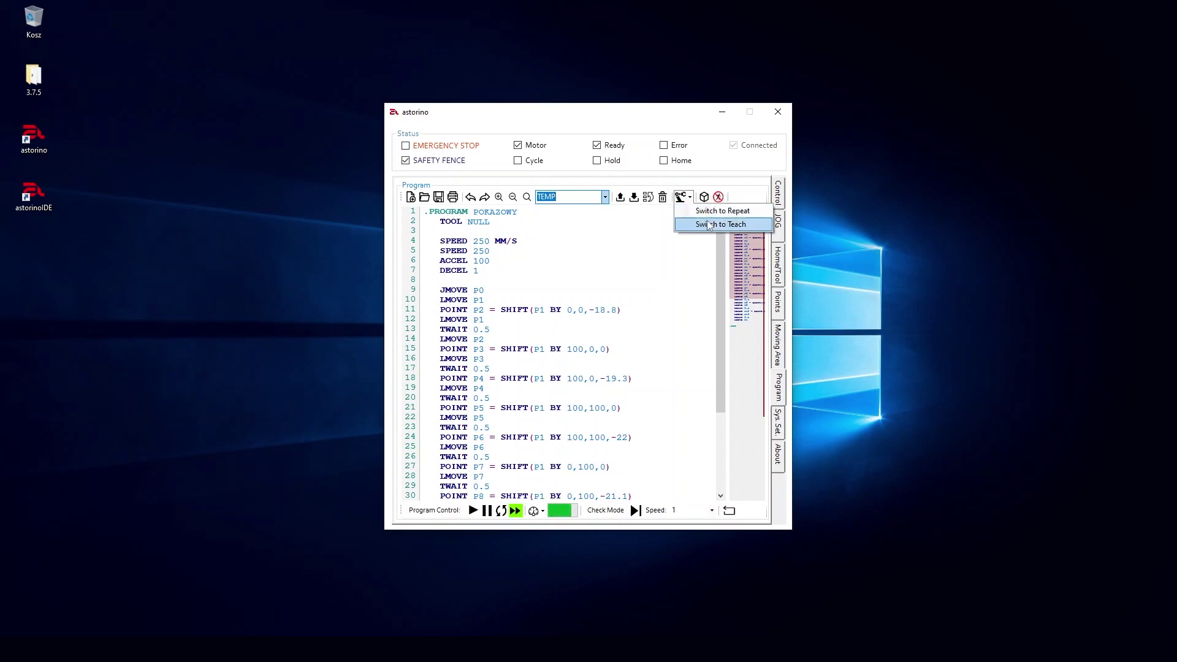
pyautogui.click(690, 199)
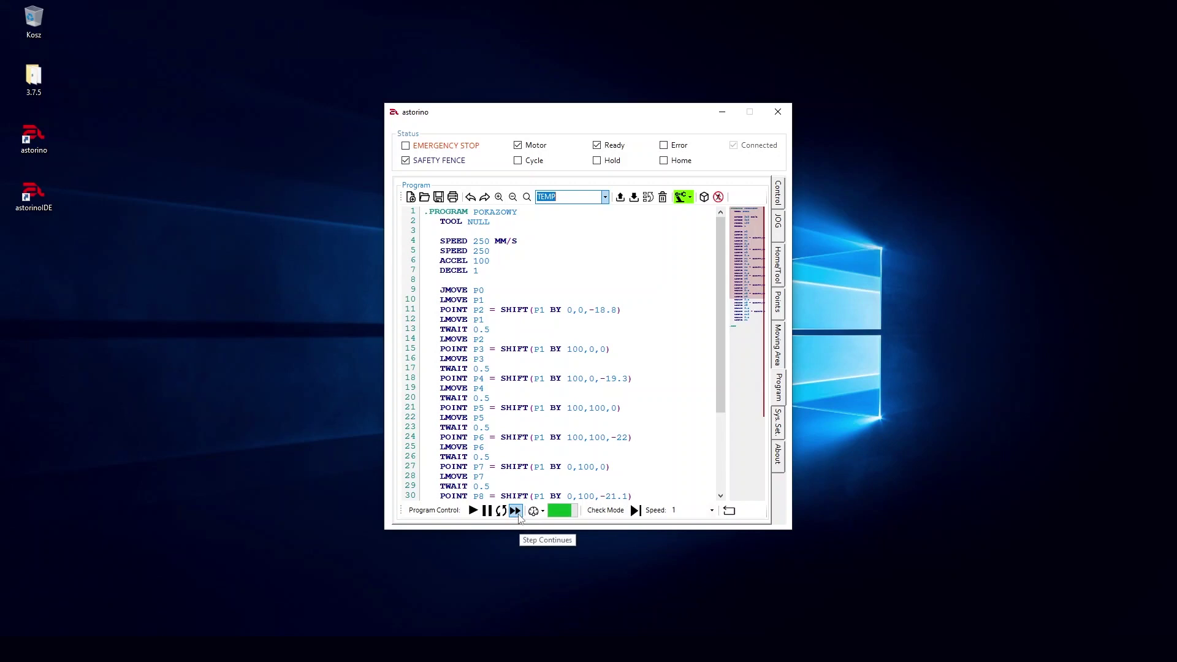
# Inspect the program's monitor speed adjustments and the teach mode speed choices for check mode.
pyautogui.click(543, 514)
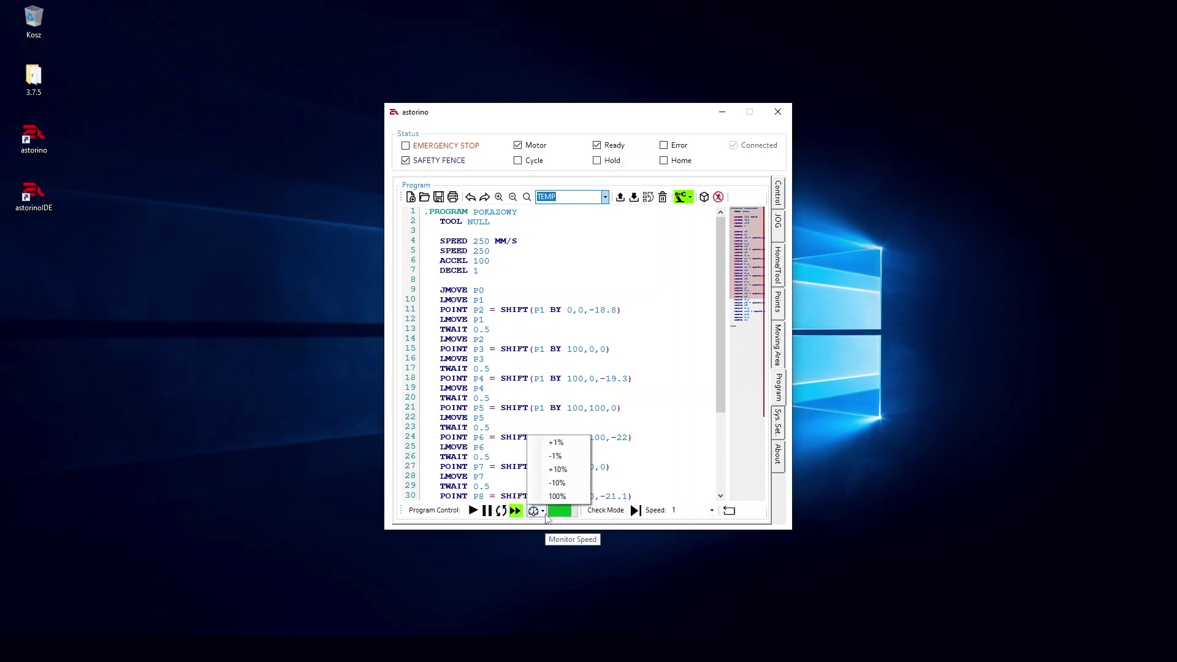
pyautogui.click(545, 515)
pyautogui.moveTo(569, 520)
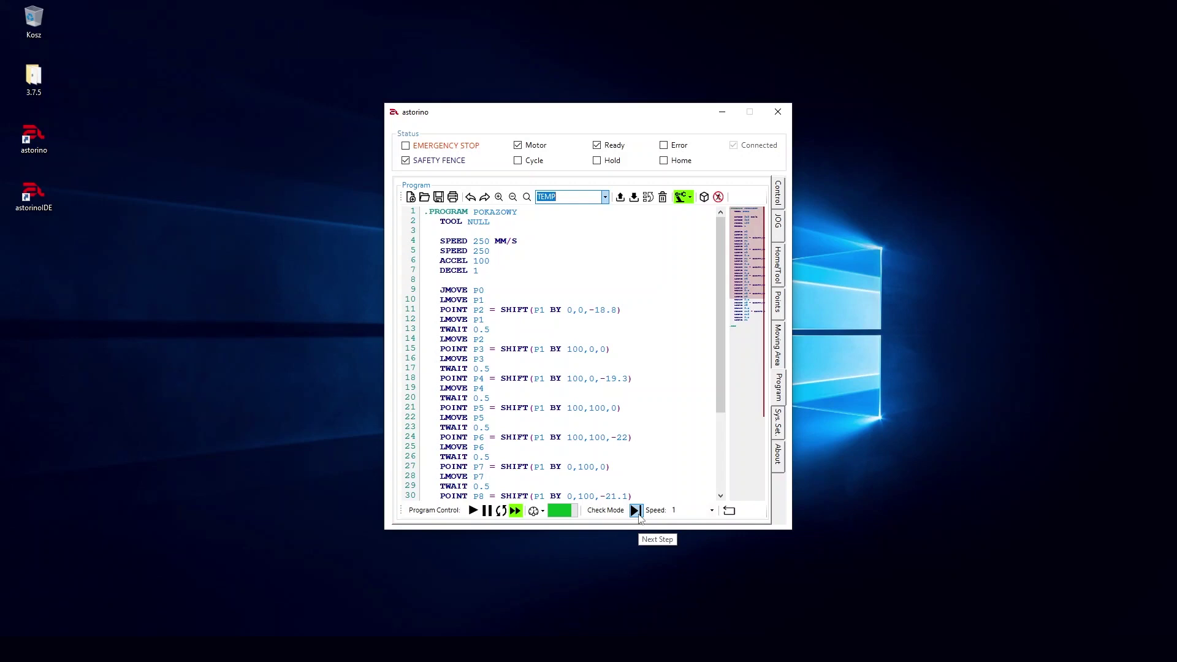
pyautogui.click(713, 512)
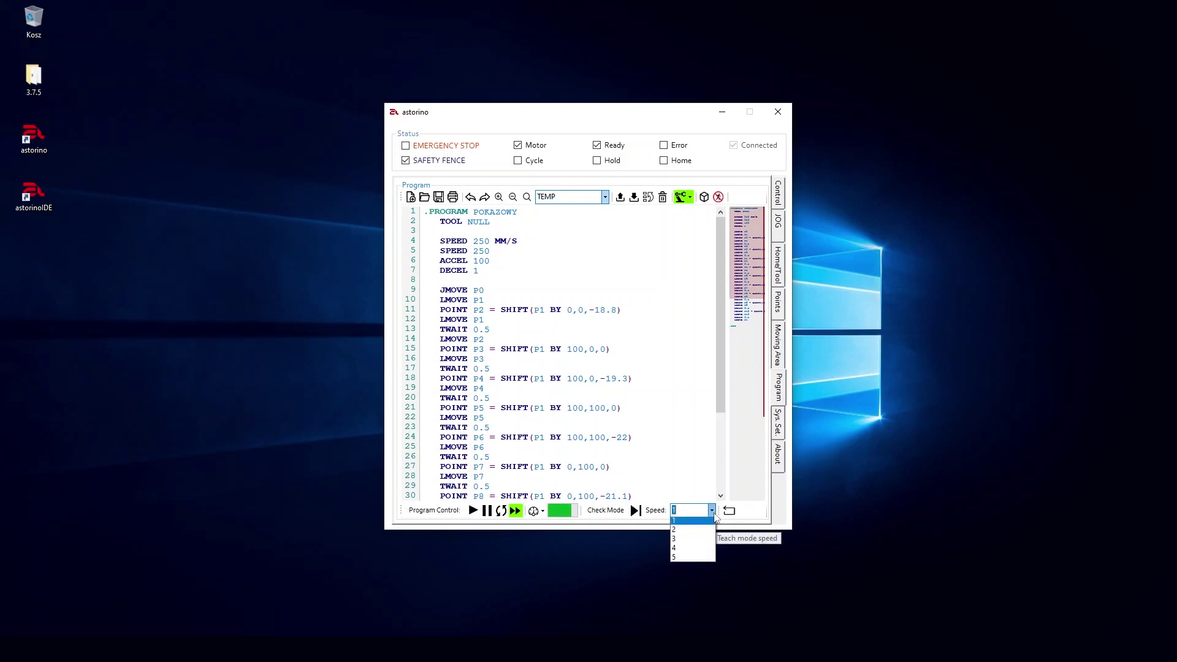
pyautogui.click(713, 513)
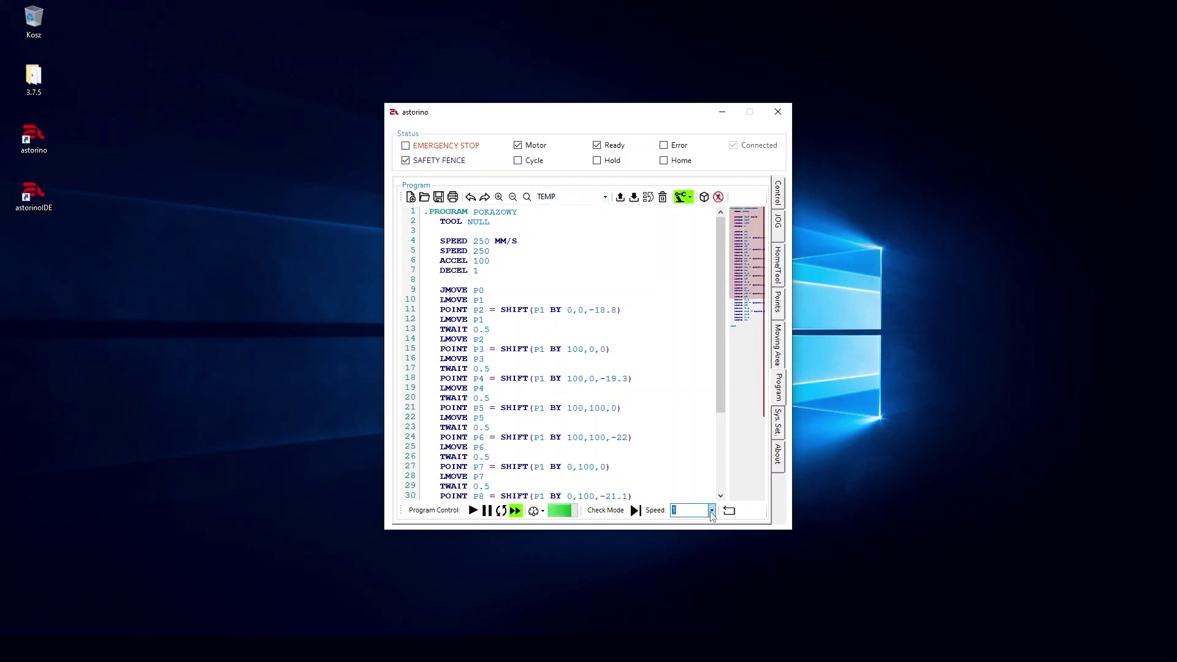
# Review the system data settings and the joints available for calibration.
pyautogui.click(779, 422)
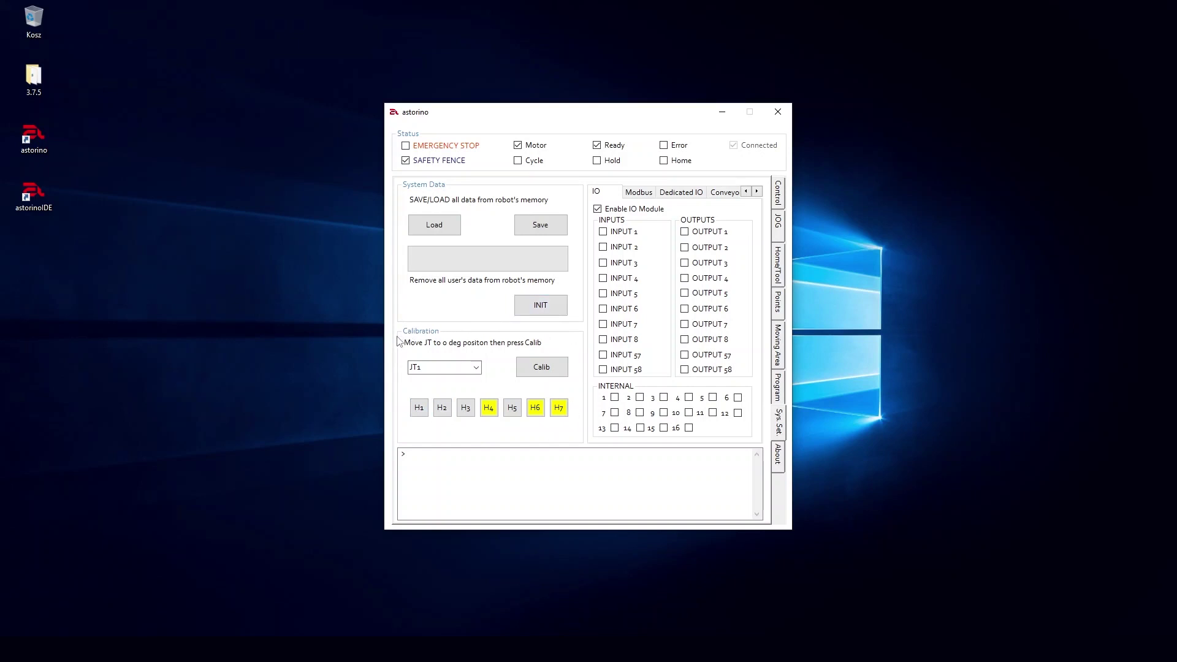
pyautogui.click(476, 368)
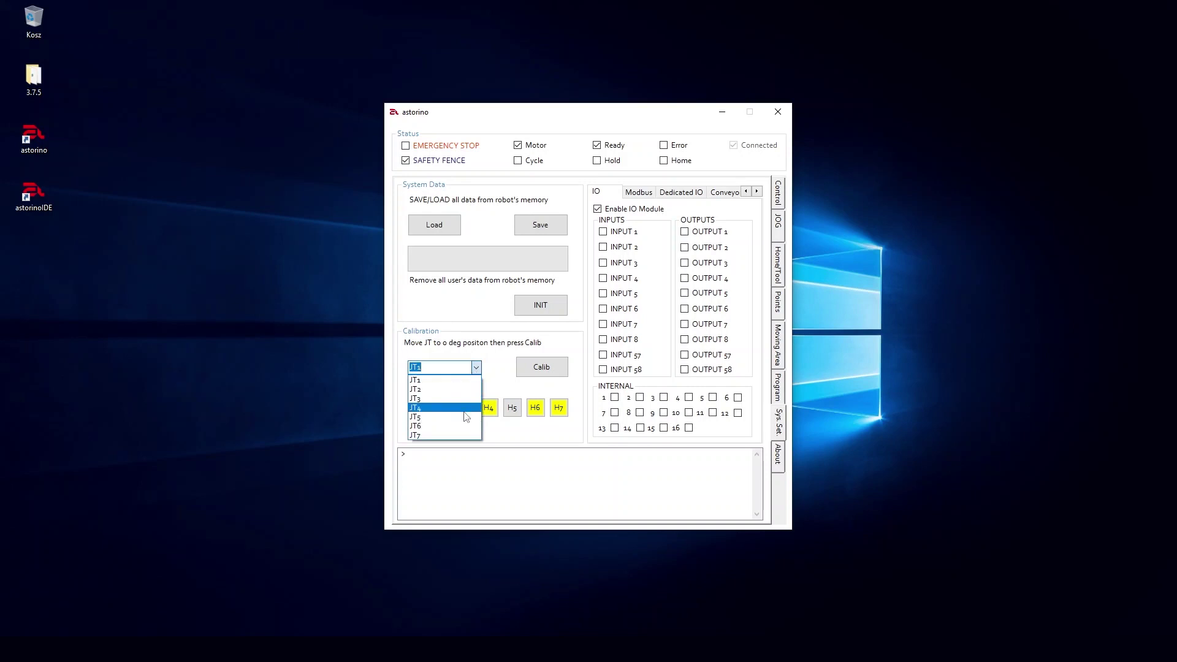
pyautogui.click(477, 371)
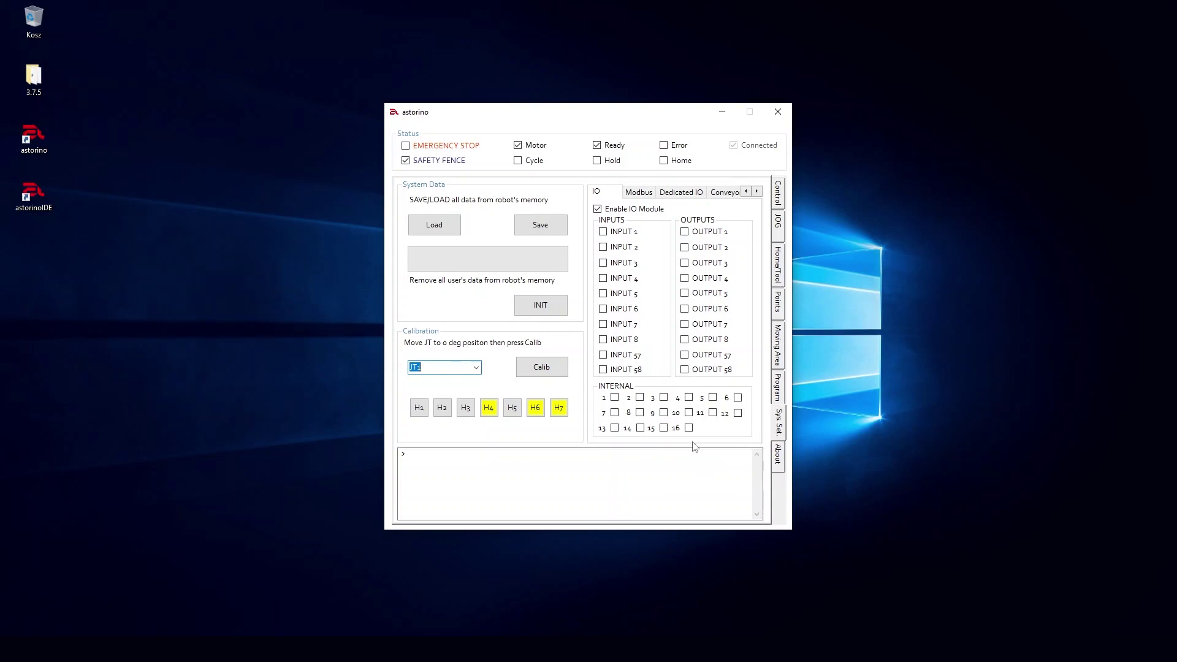
pyautogui.click(398, 452)
# Explore the robot's signals by switching the IO module off and on again and viewing the Modbus fieldbus inputs and outputs.
pyautogui.click(598, 209)
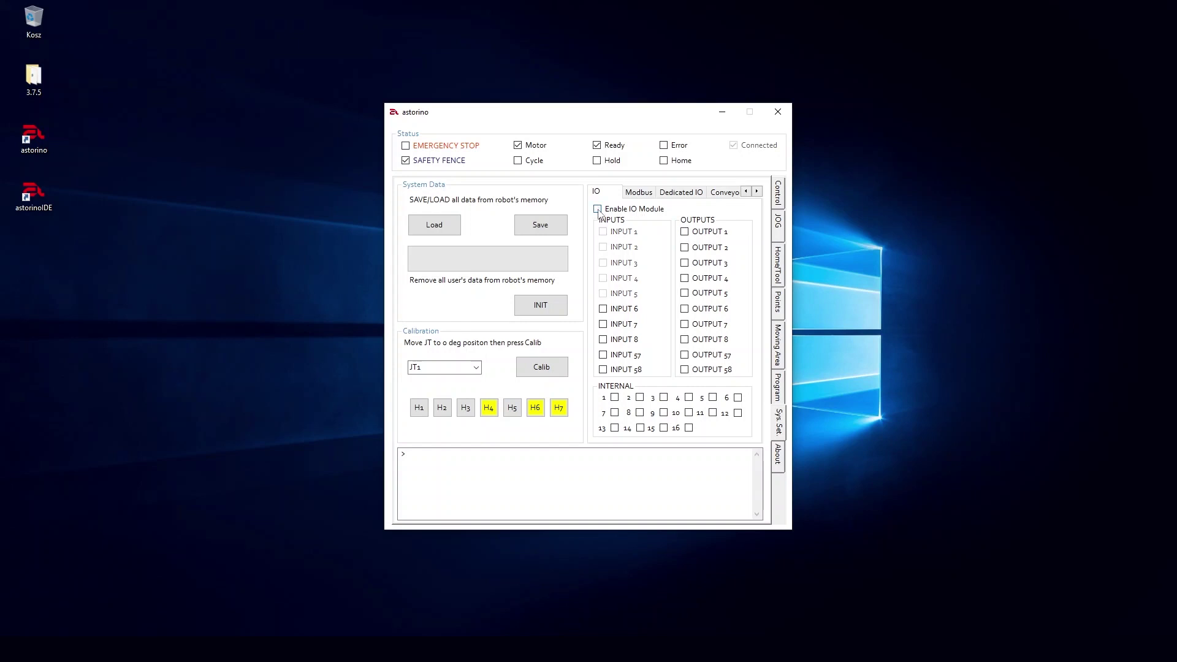
pyautogui.click(598, 209)
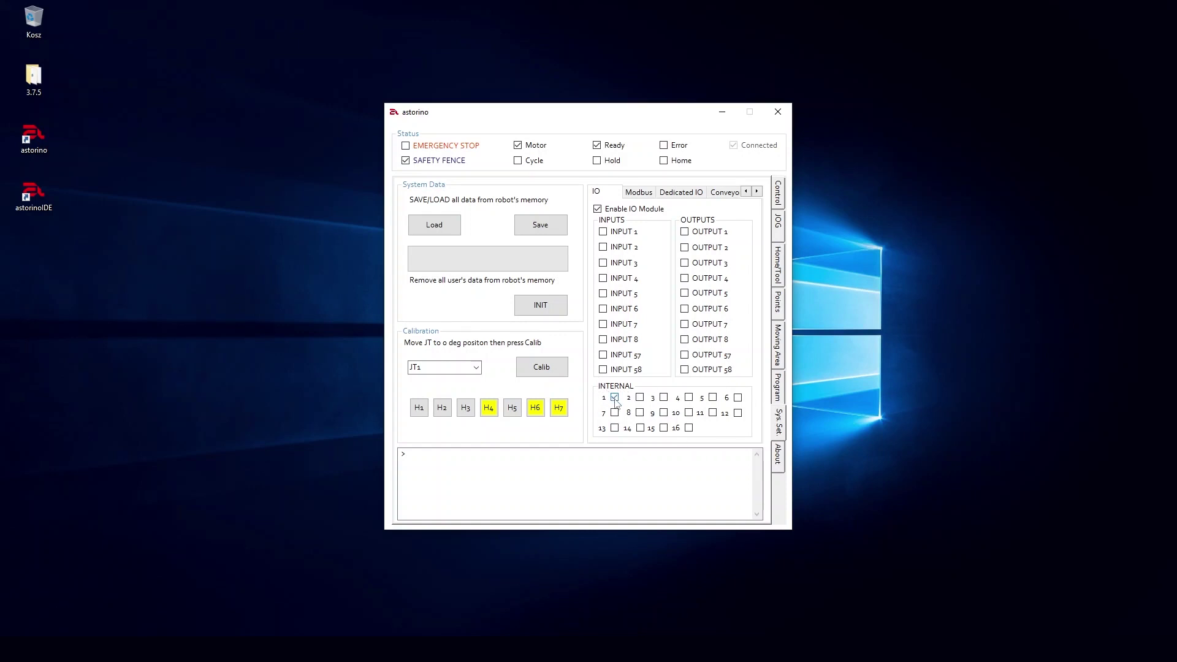
pyautogui.click(644, 199)
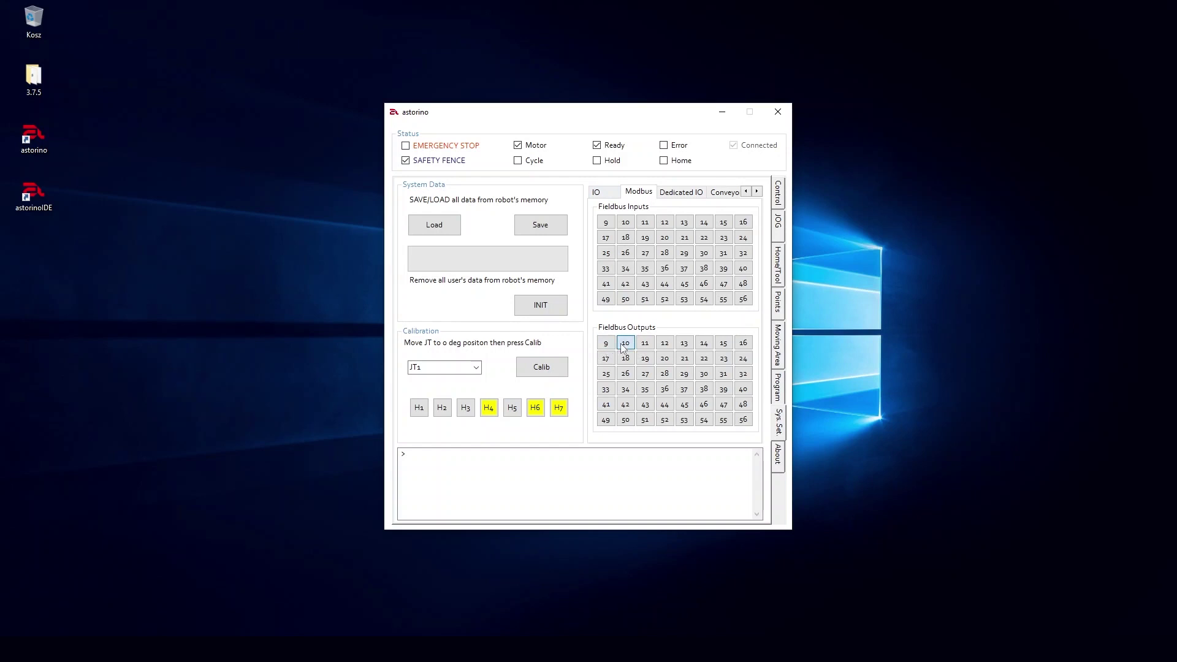
pyautogui.click(626, 223)
# Examine the dedicated IO settings, toggling the Motor ON and Error outputs on and off again.
pyautogui.click(672, 195)
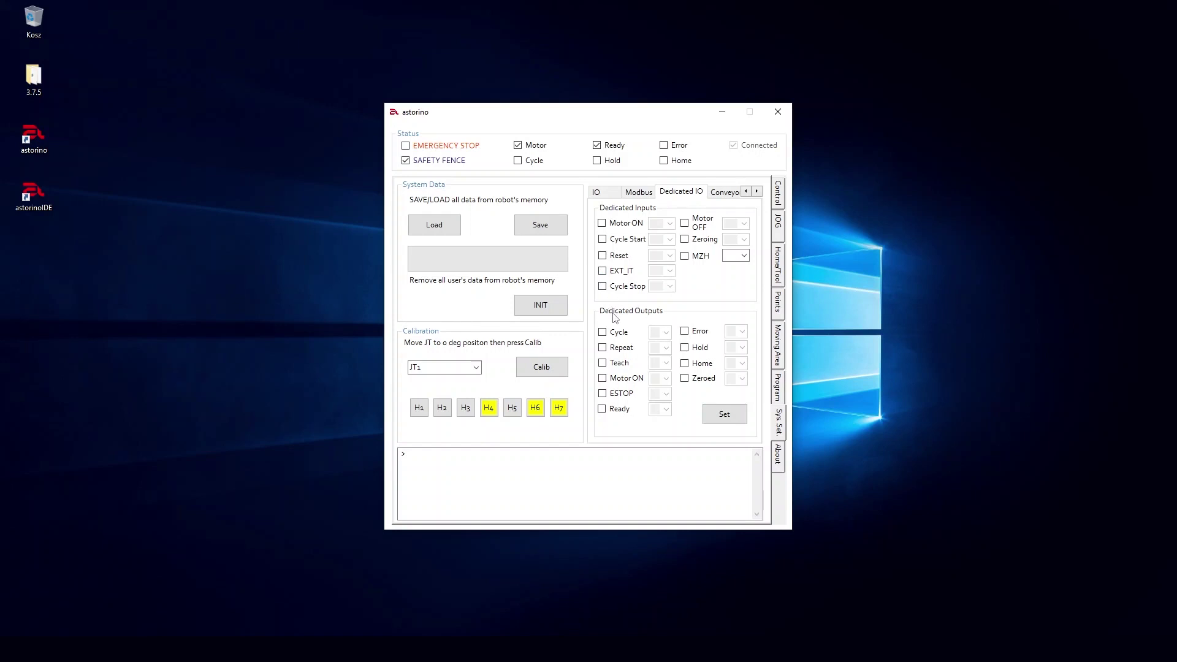
pyautogui.click(603, 379)
pyautogui.click(604, 378)
pyautogui.click(685, 332)
pyautogui.click(686, 333)
# View the collision detection thresholds and the conveyor resolution and direction settings.
pyautogui.click(757, 192)
pyautogui.click(757, 191)
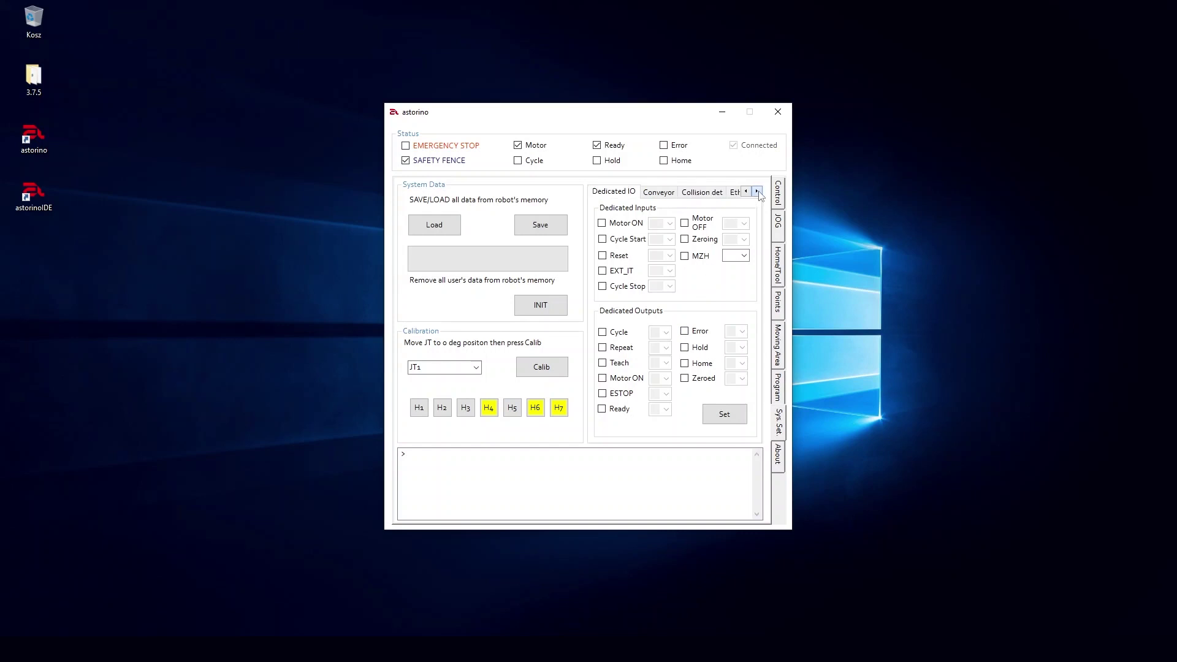
pyautogui.click(713, 195)
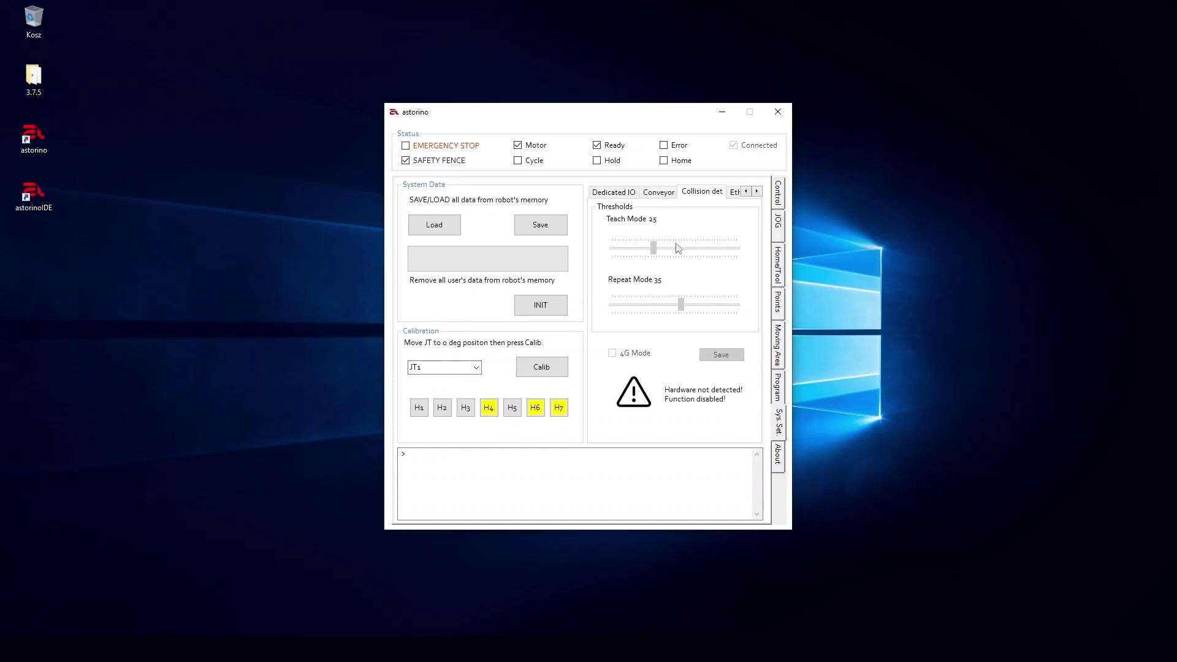
pyautogui.click(664, 200)
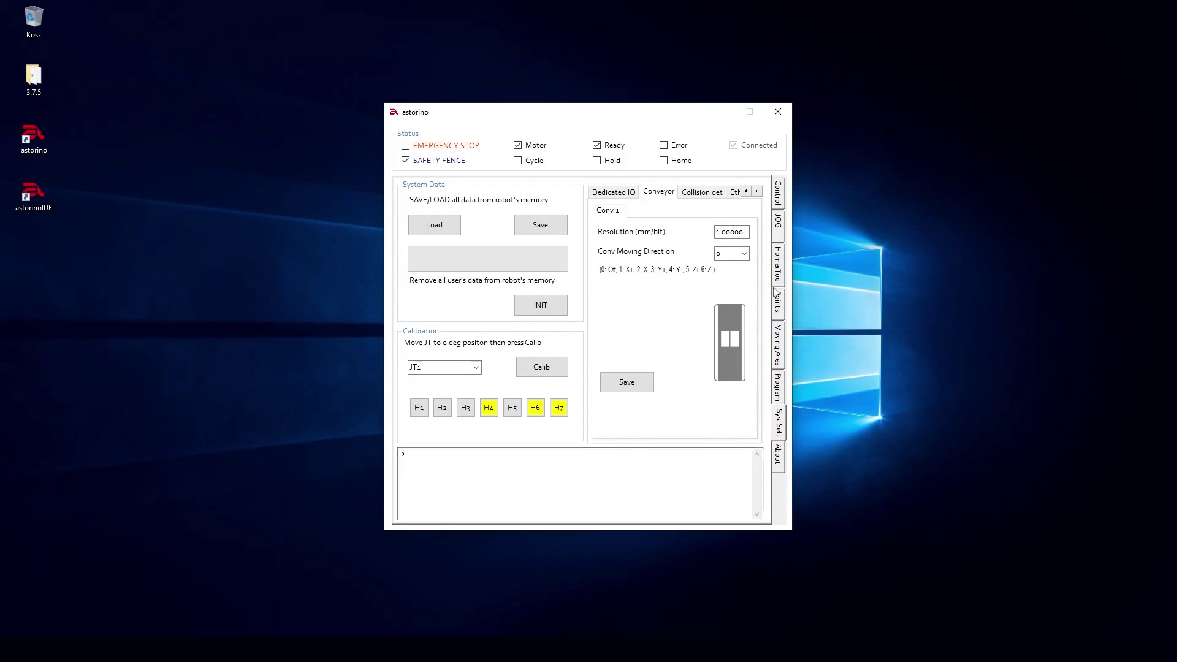
# Examine the Ethernet connection addresses and the Modbus TCP and TCP/IP & UDP setting choices.
pyautogui.click(736, 194)
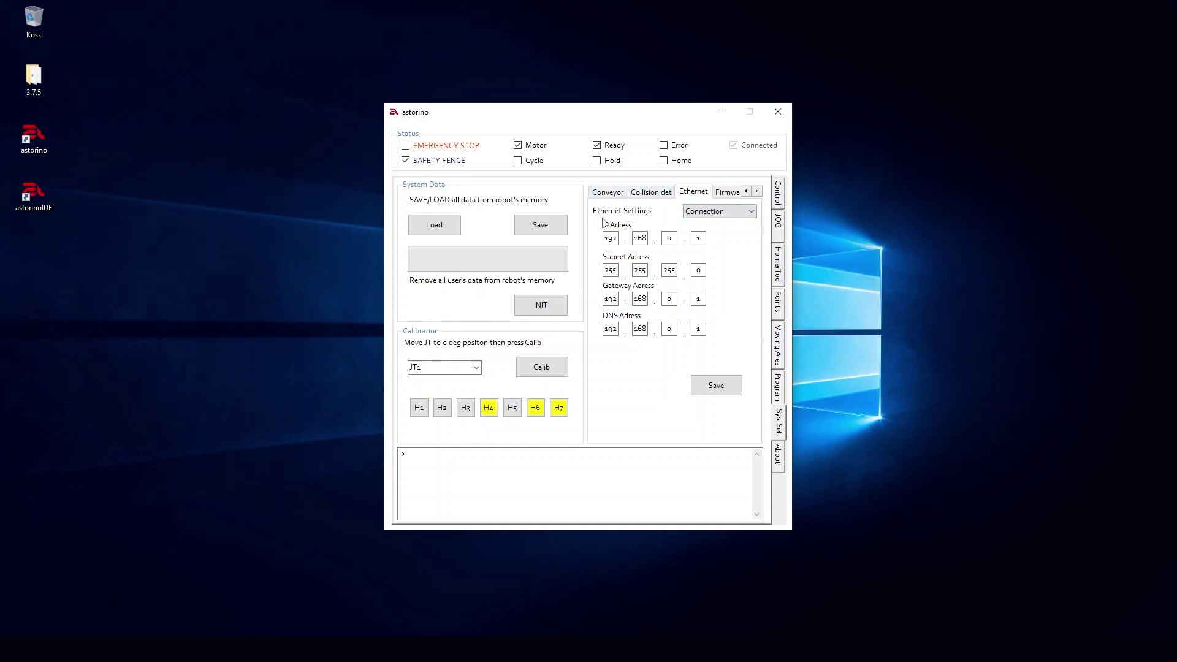
pyautogui.click(732, 213)
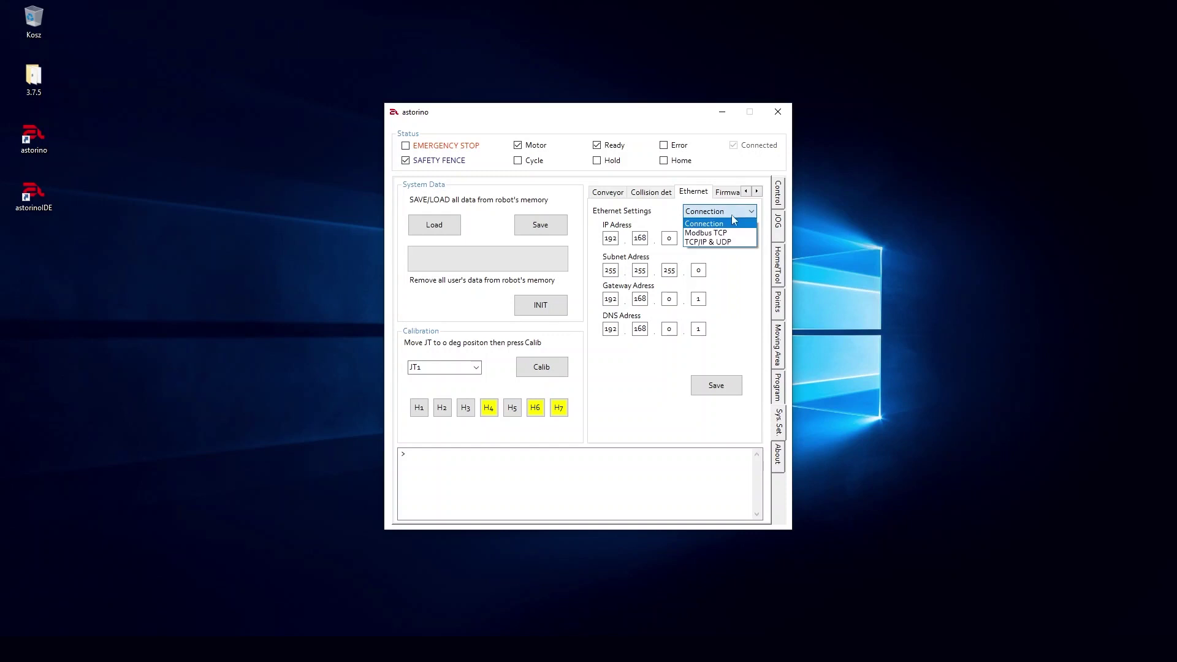
pyautogui.click(706, 242)
pyautogui.press('Return')
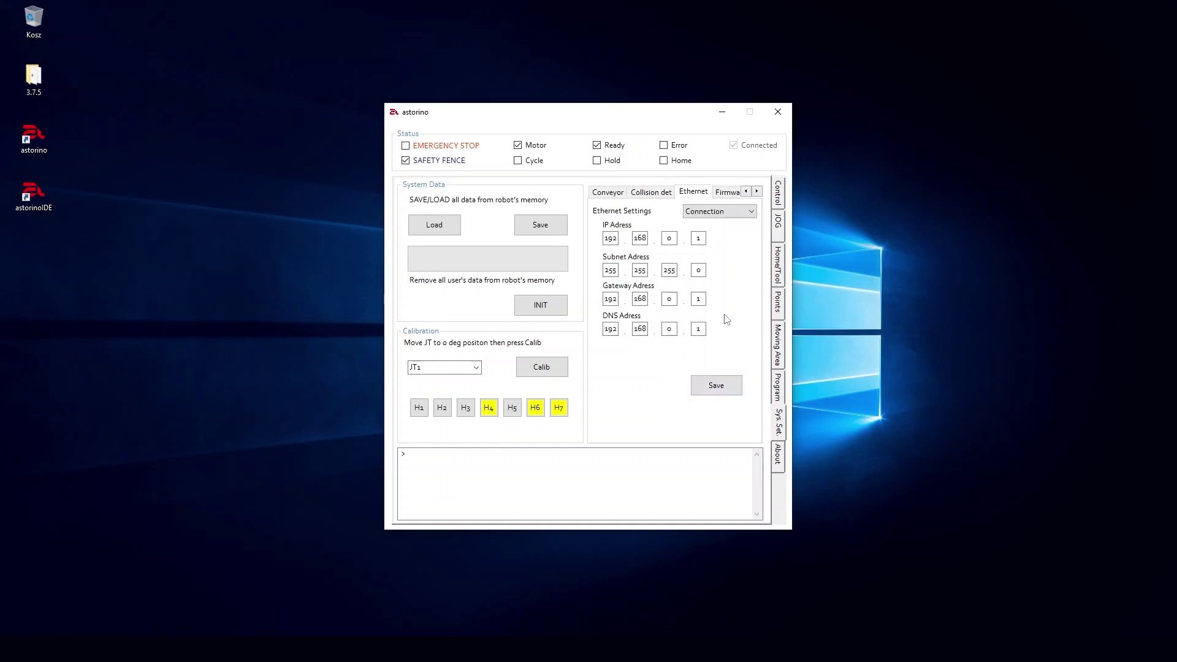
# View the firmware update options and the program's about information.
pyautogui.click(757, 191)
pyautogui.click(695, 193)
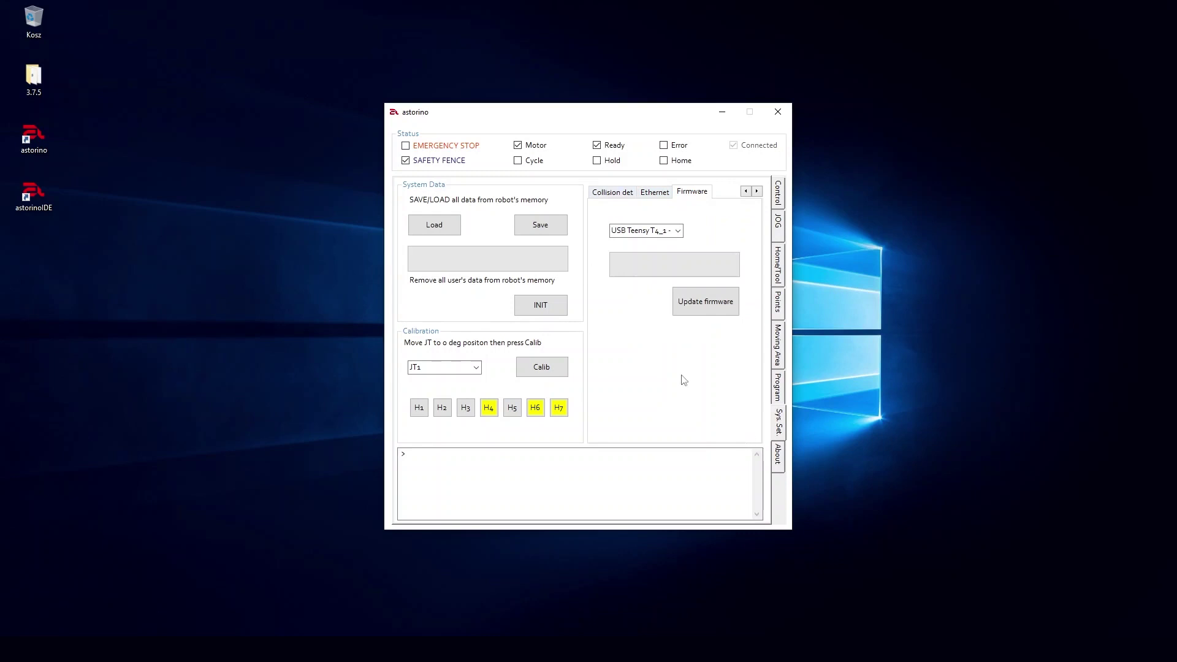
pyautogui.click(779, 457)
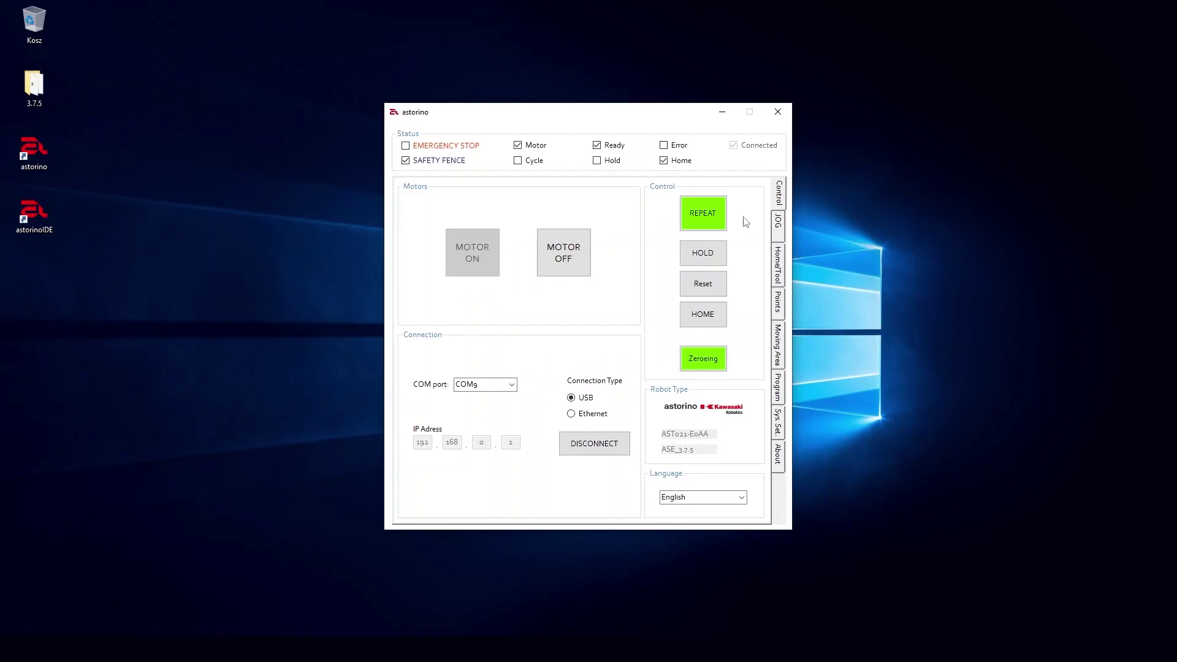
# Switch the robot's motors off and confirm the shutdown.
pyautogui.click(580, 261)
pyautogui.click(575, 342)
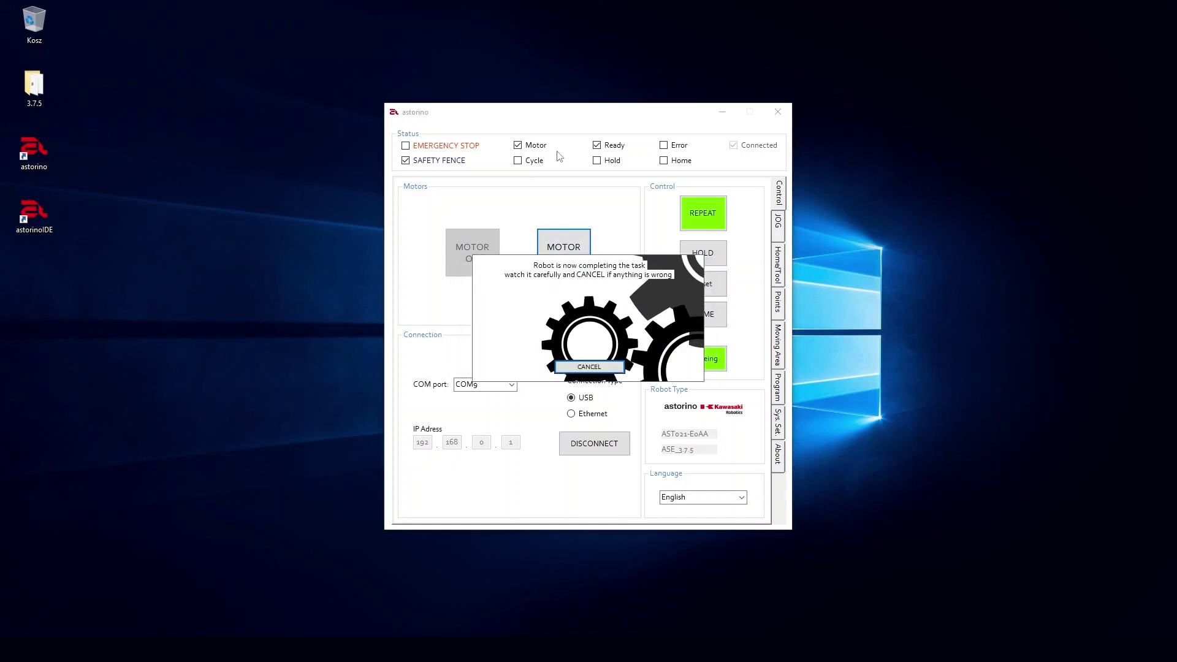